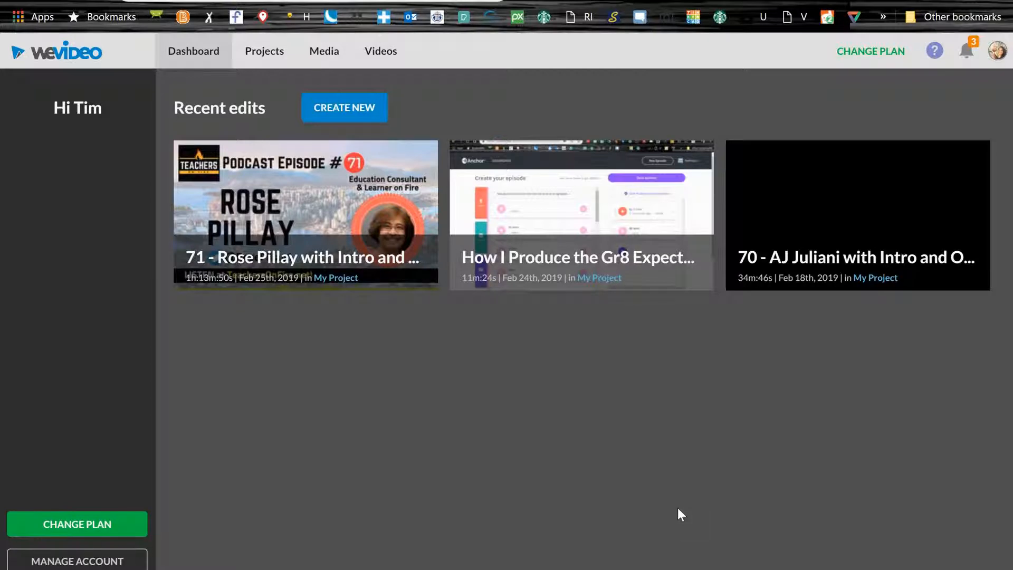
# - Create a new video project in horizontal format and start editing it
pyautogui.click(672, 506)
pyautogui.click(344, 108)
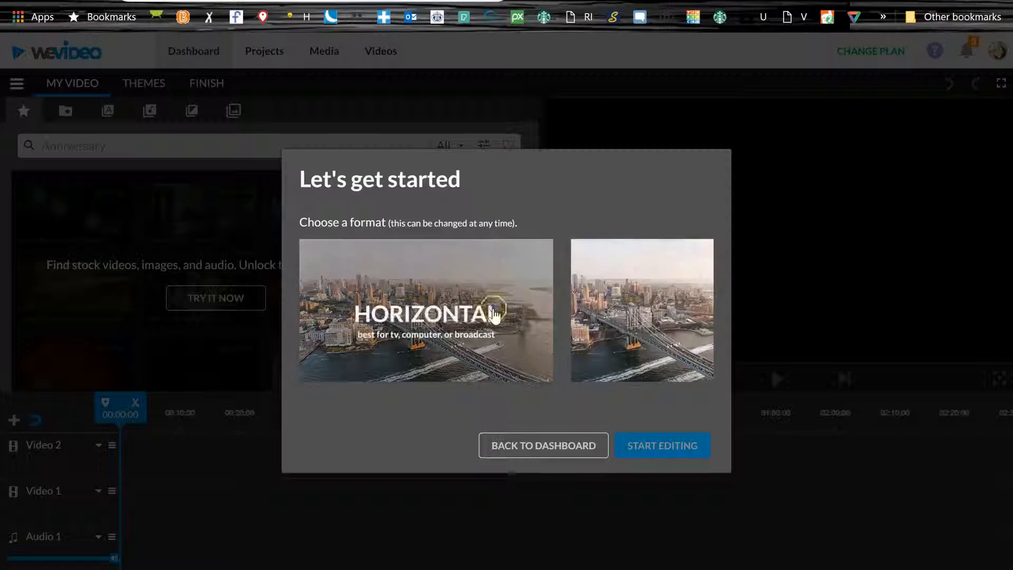
pyautogui.click(495, 314)
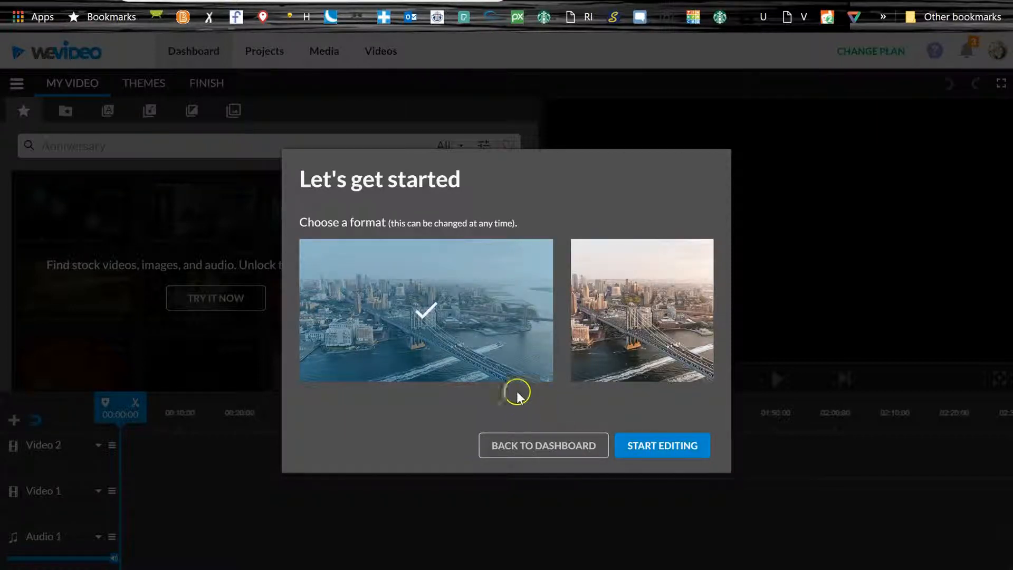
pyautogui.click(656, 457)
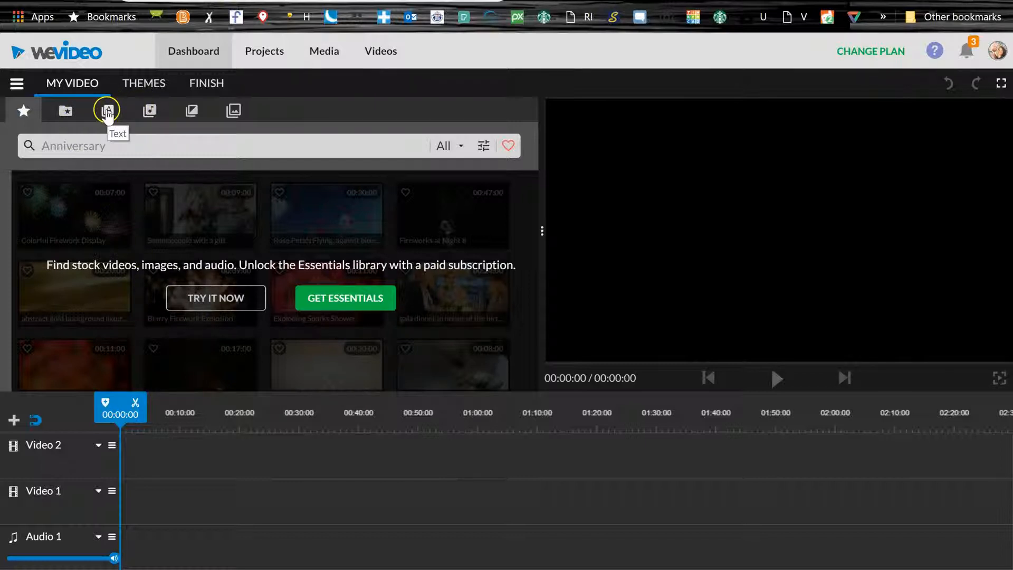
# - Preview several graphic backgrounds, place Pink Glow at the start of the Video 1 track, and play it back
pyautogui.click(233, 112)
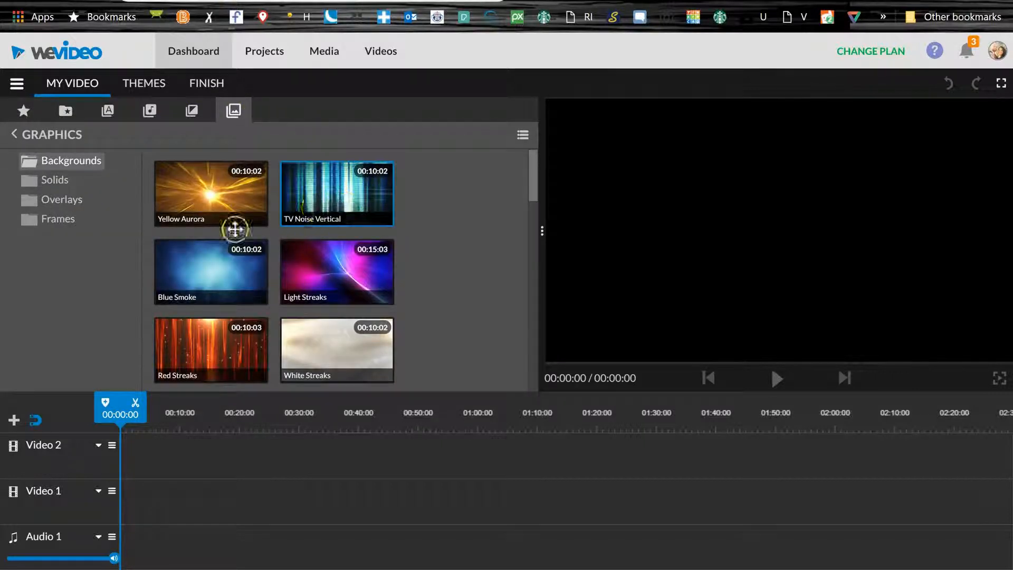
pyautogui.click(193, 278)
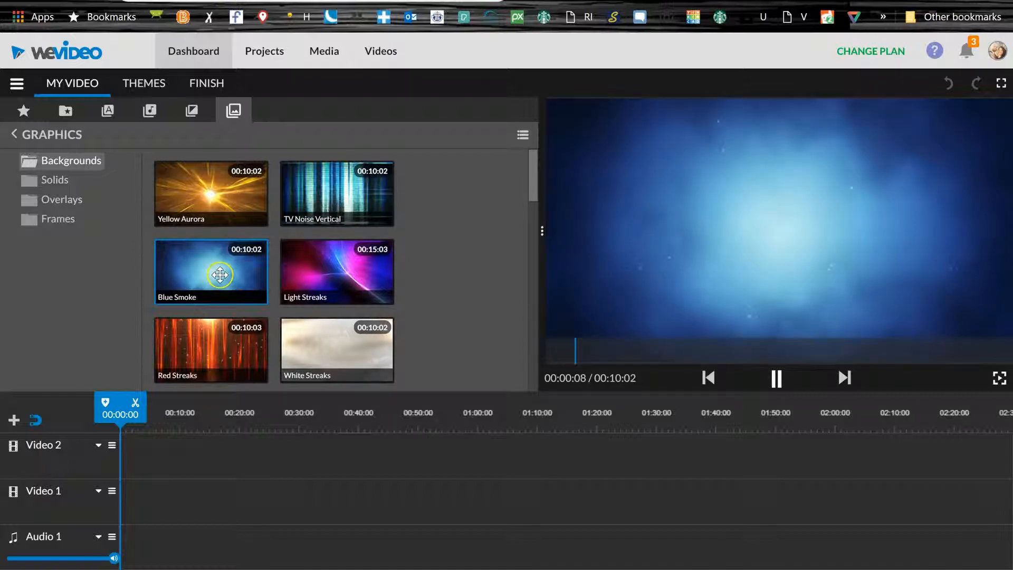
pyautogui.click(322, 346)
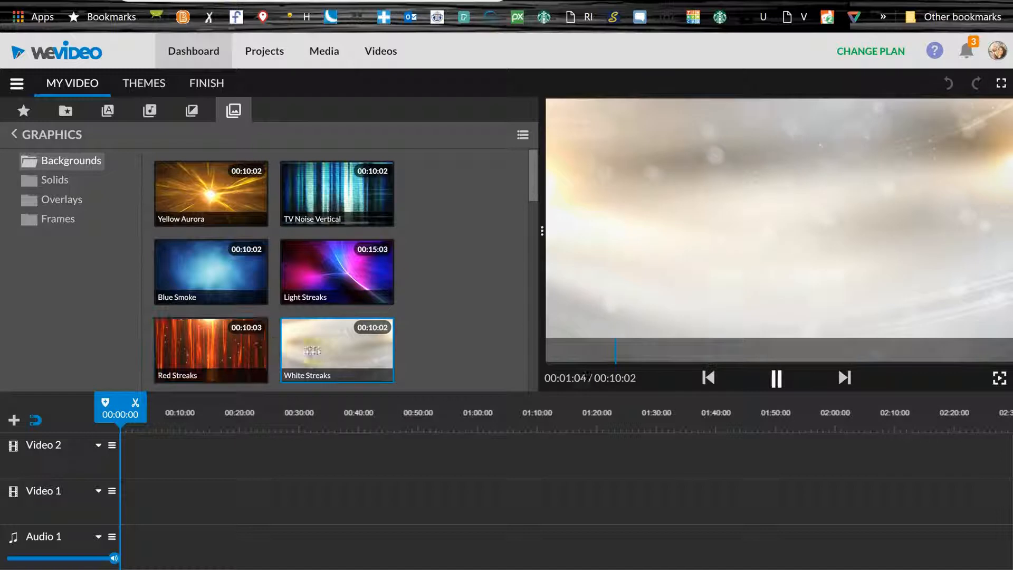
pyautogui.scroll(-3, 368, 323)
pyautogui.click(345, 279)
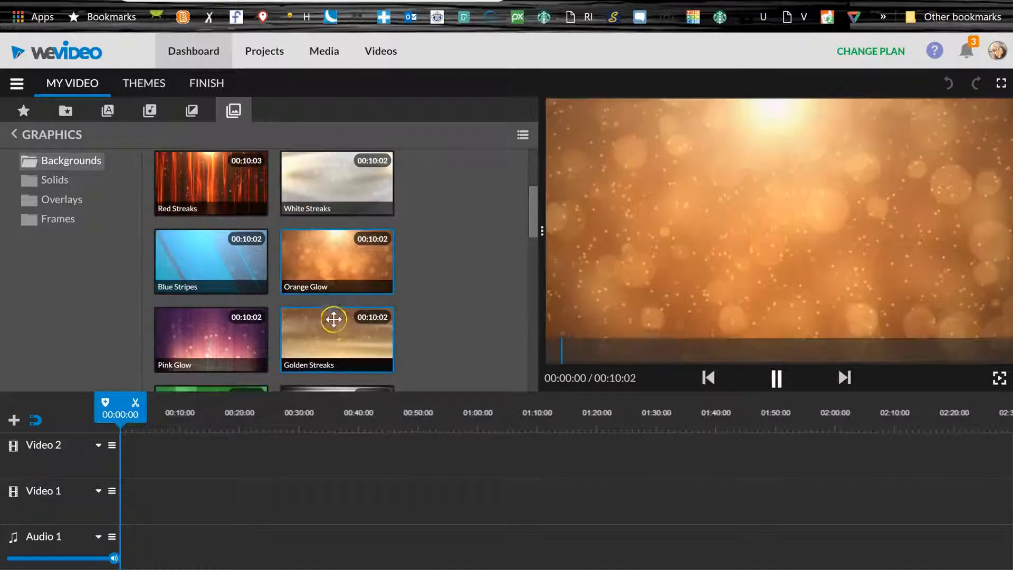
pyautogui.click(333, 328)
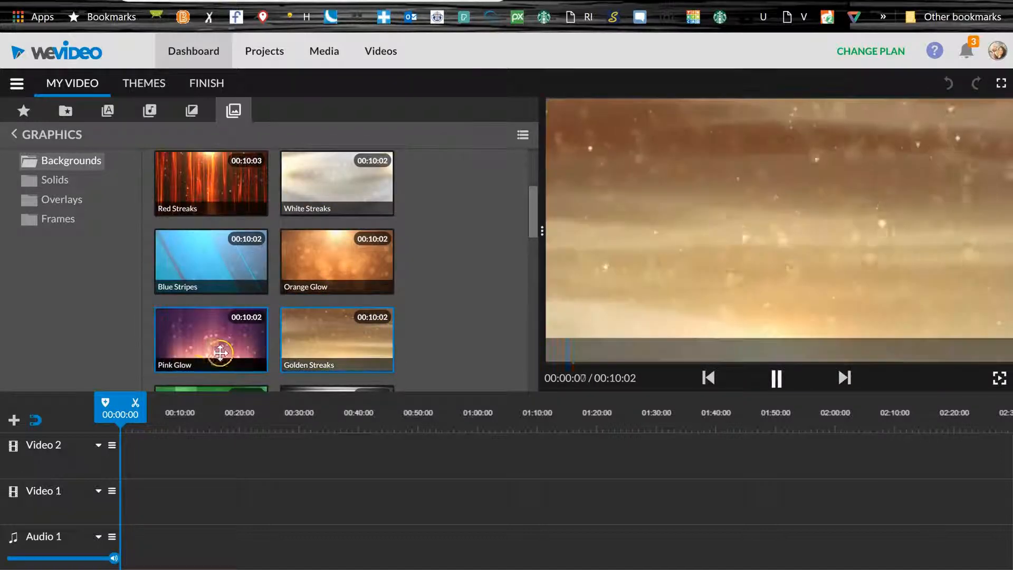
pyautogui.click(204, 344)
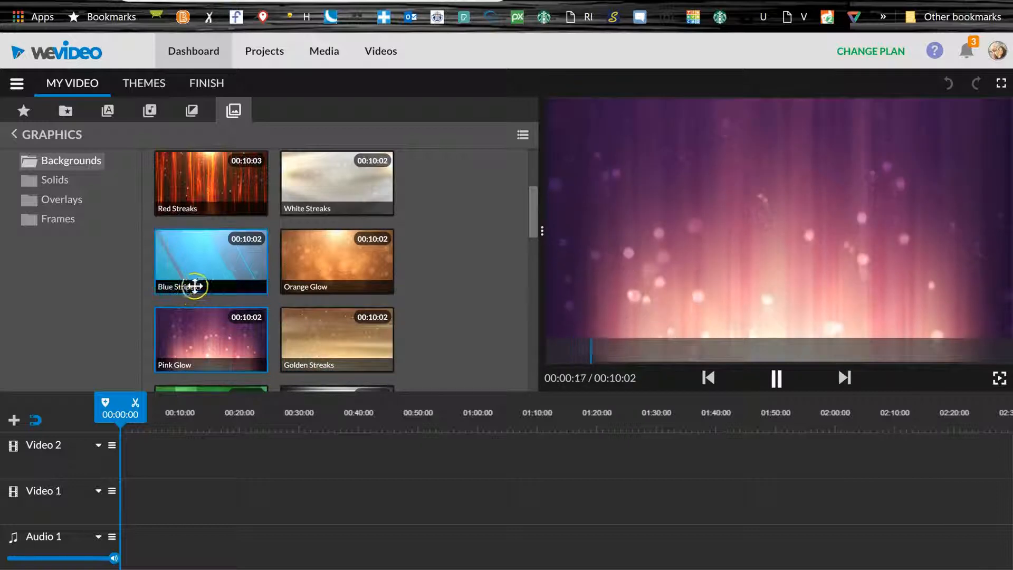
pyautogui.scroll(-2, 228, 315)
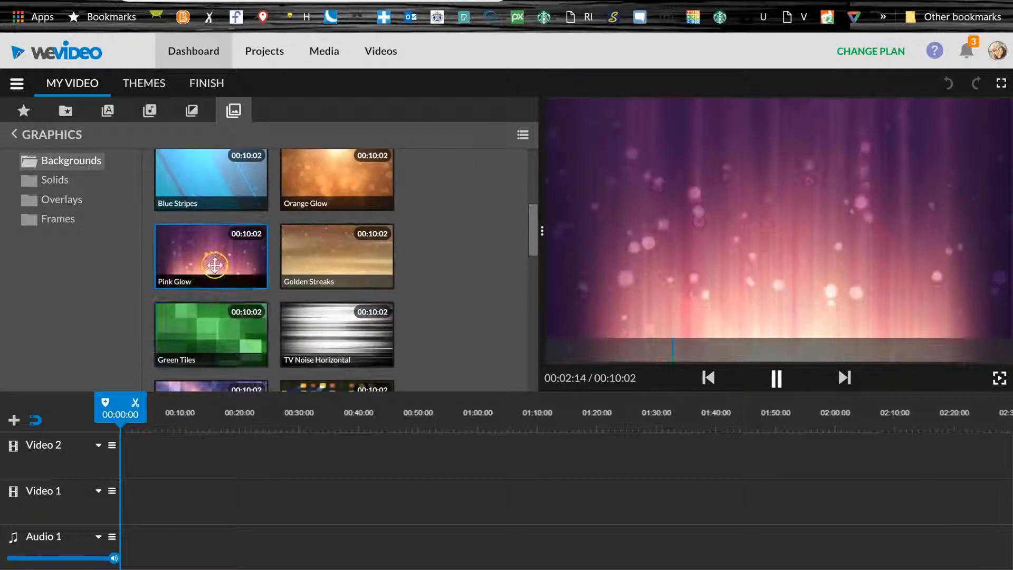
pyautogui.moveTo(208, 253); pyautogui.dragTo(131, 512)
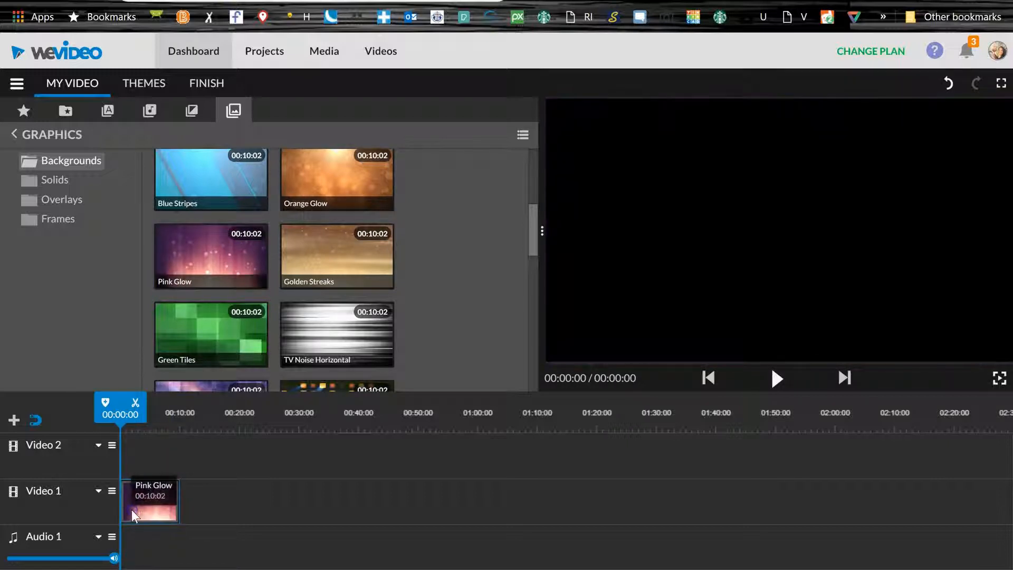
pyautogui.click(776, 382)
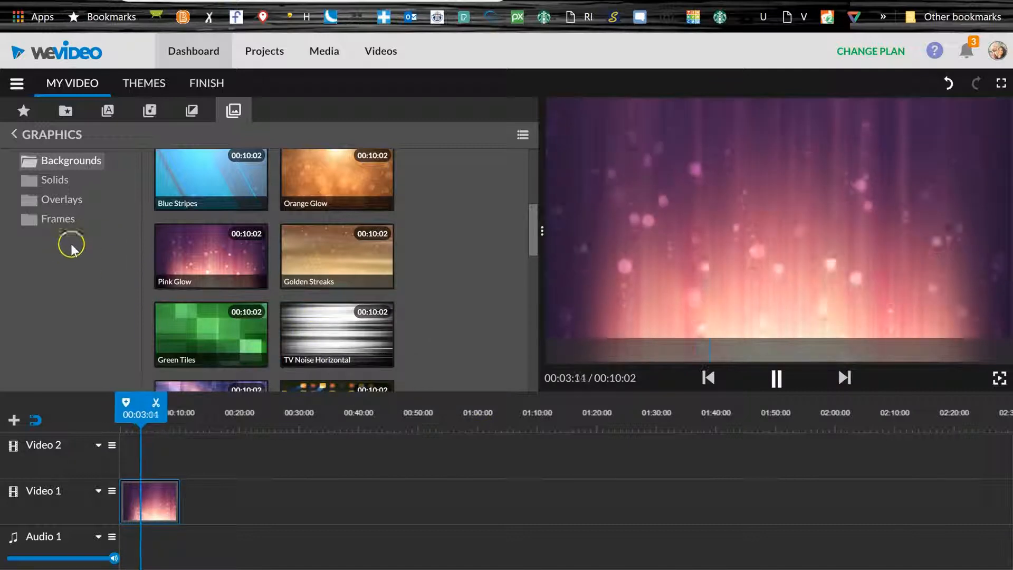
# - Preview the free music track "Inspiration - Mega Music" and raise the system volume to about 74
pyautogui.click(150, 112)
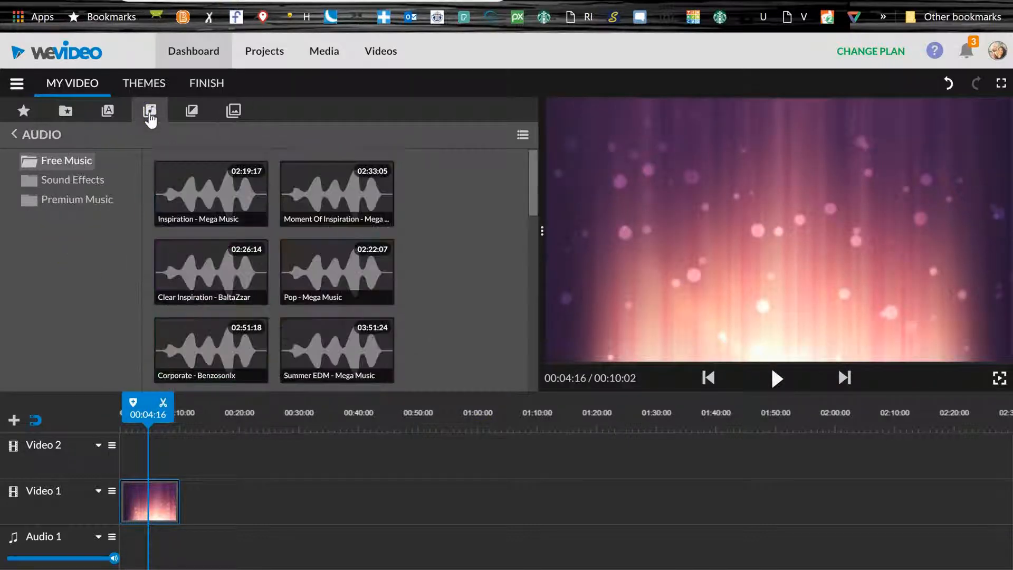
pyautogui.click(210, 195)
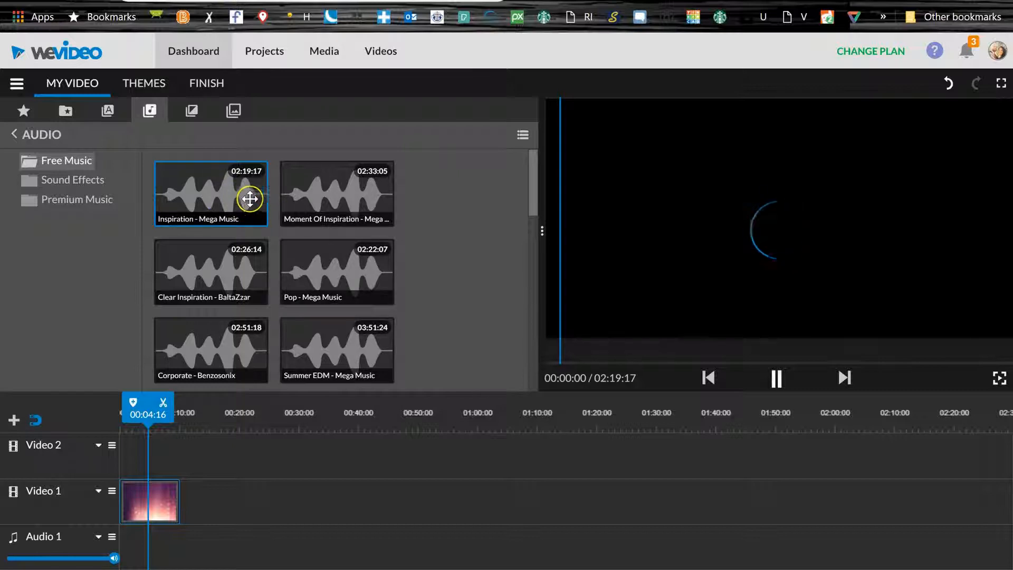
pyautogui.press('XF86AudioRaiseVolume')
pyautogui.press('XF86AudioRaiseVolume')
pyautogui.press('XF86AudioRaiseVolume')
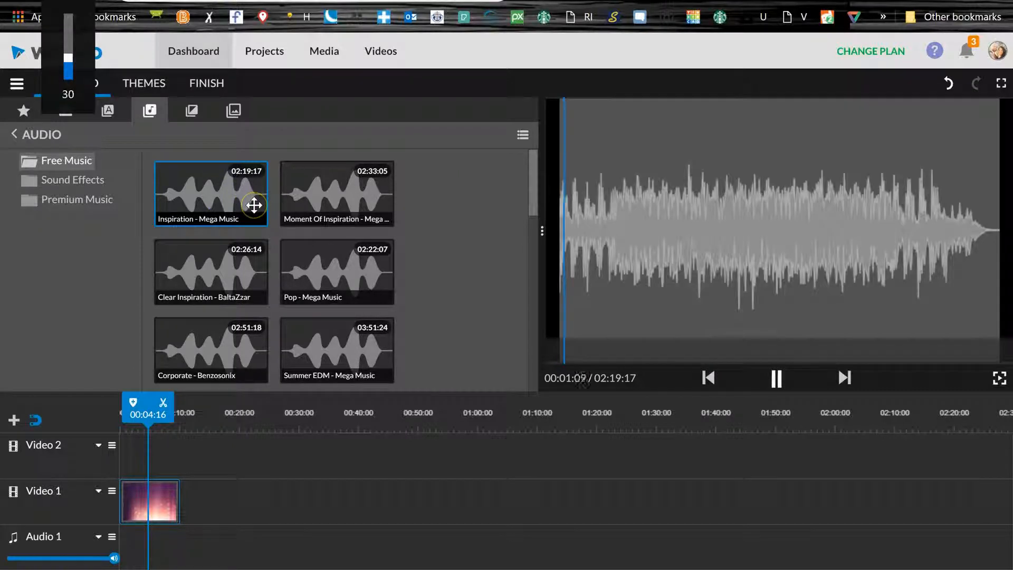
pyautogui.press('XF86AudioRaiseVolume')
pyautogui.press('XF86AudioRaiseVolume')
pyautogui.press('XF86AudioRaiseVolume')
pyautogui.press('XF86AudioRaiseVolume')
pyautogui.press('XF86AudioRaiseVolume')
pyautogui.press('XF86AudioRaiseVolume')
pyautogui.press('XF86AudioRaiseVolume')
pyautogui.press('XF86AudioRaiseVolume')
pyautogui.press('XF86AudioRaiseVolume')
pyautogui.press('XF86AudioRaiseVolume')
pyautogui.press('XF86AudioRaiseVolume')
pyautogui.press('XF86AudioRaiseVolume')
pyautogui.press('XF86AudioRaiseVolume')
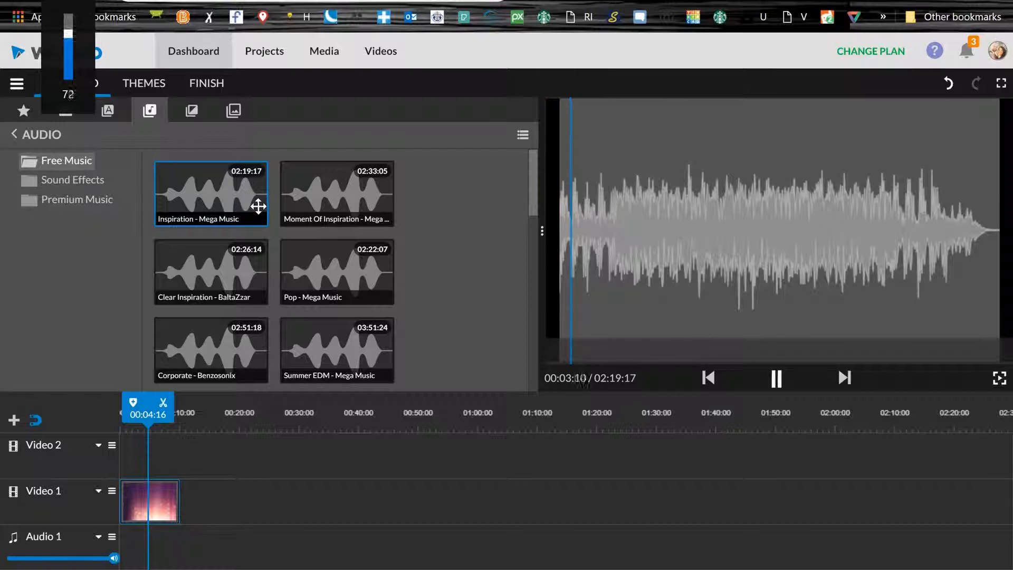
# - Audition other free music tracks and place "Corporate - Benzosonix" at the start of the Audio 1 track
pyautogui.click(312, 199)
pyautogui.click(215, 264)
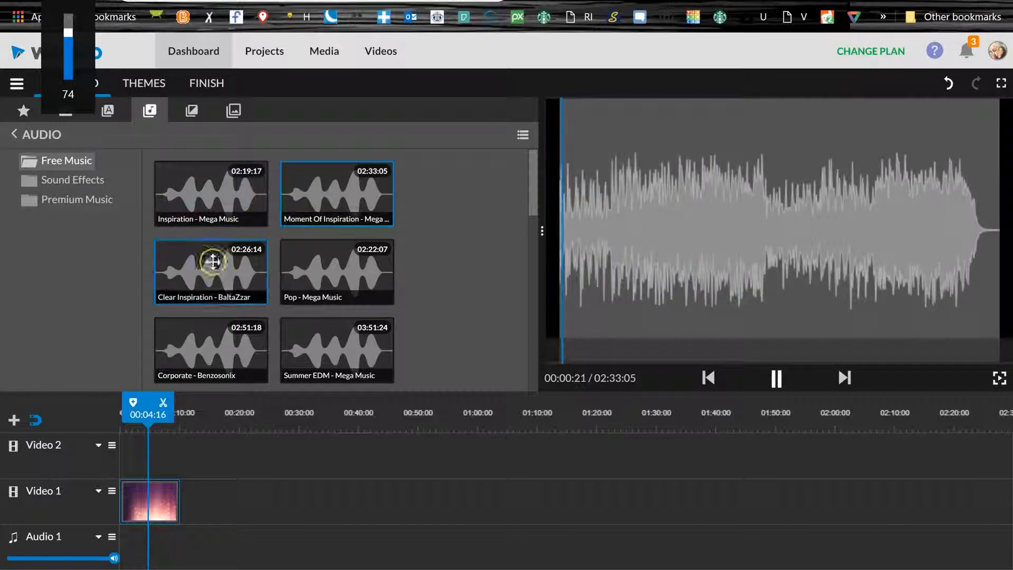
pyautogui.click(288, 283)
pyautogui.click(232, 353)
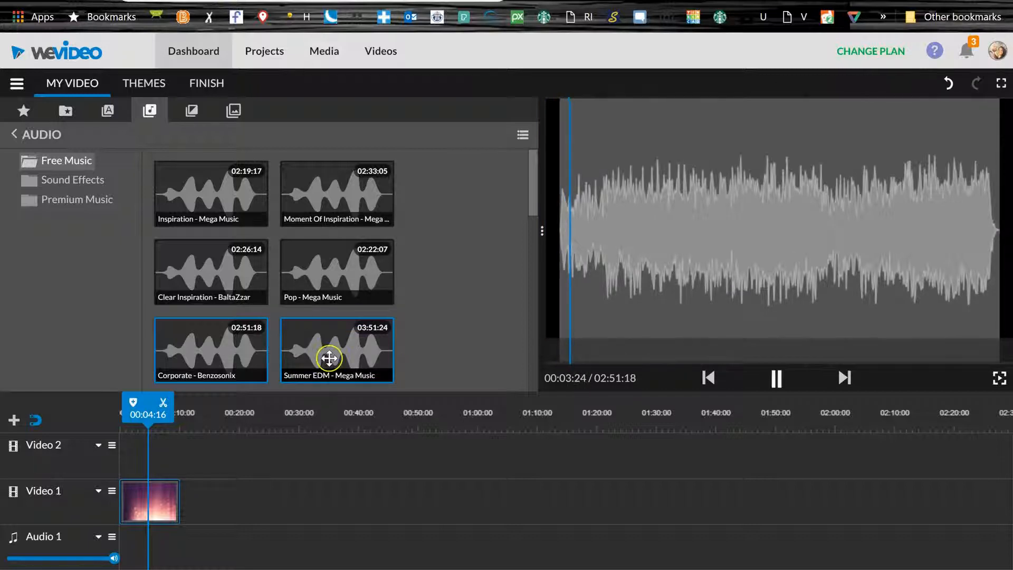
pyautogui.click(207, 350)
pyautogui.moveTo(206, 352); pyautogui.dragTo(139, 547)
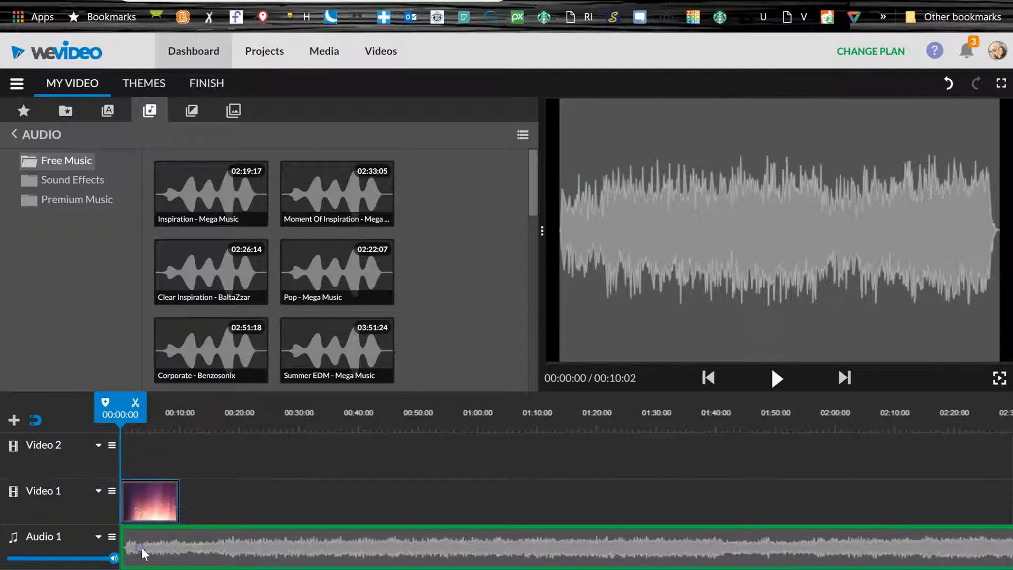
pyautogui.click(170, 459)
pyautogui.click(132, 443)
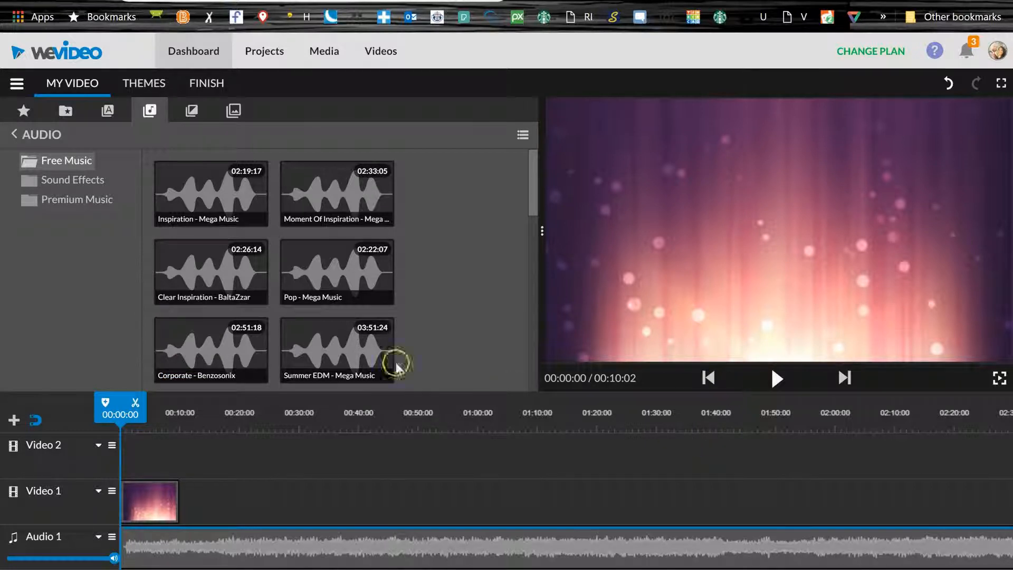
# - Place the "Swing - Title" motion text at the start of Video 2, above the background, and play the result
pyautogui.click(107, 112)
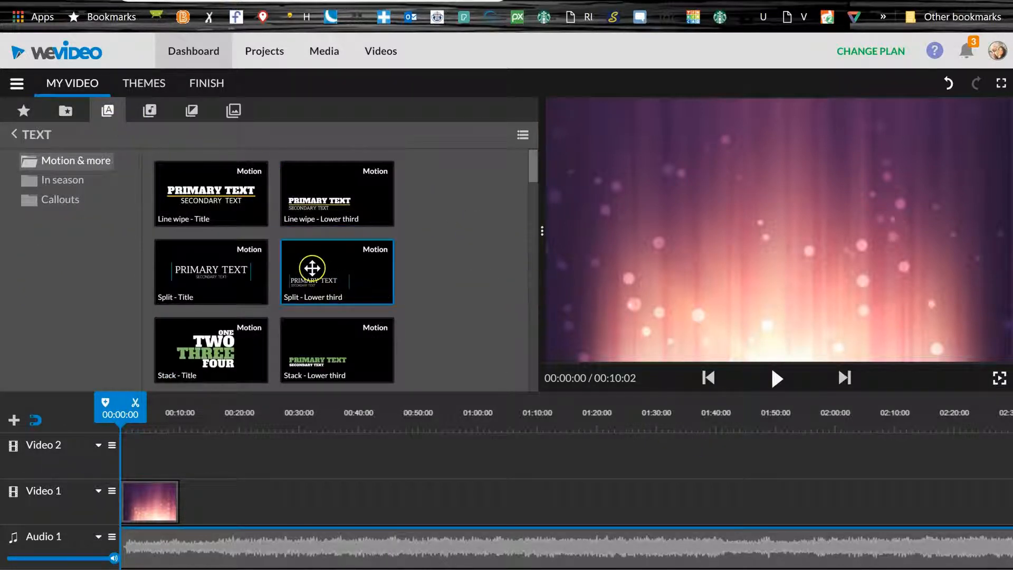
pyautogui.scroll(-3, 319, 262)
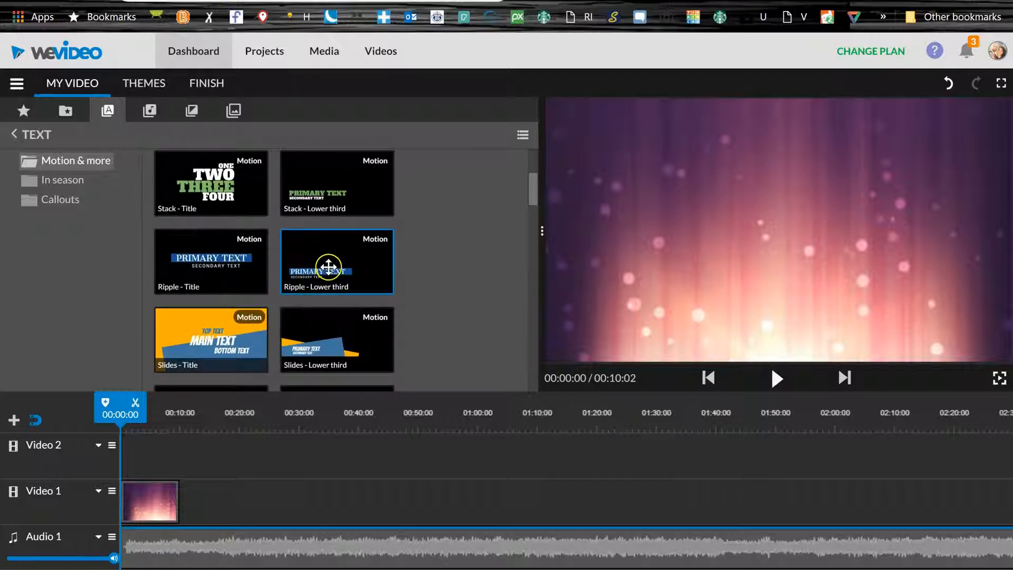
pyautogui.scroll(-3, 328, 267)
pyautogui.scroll(-3, 326, 280)
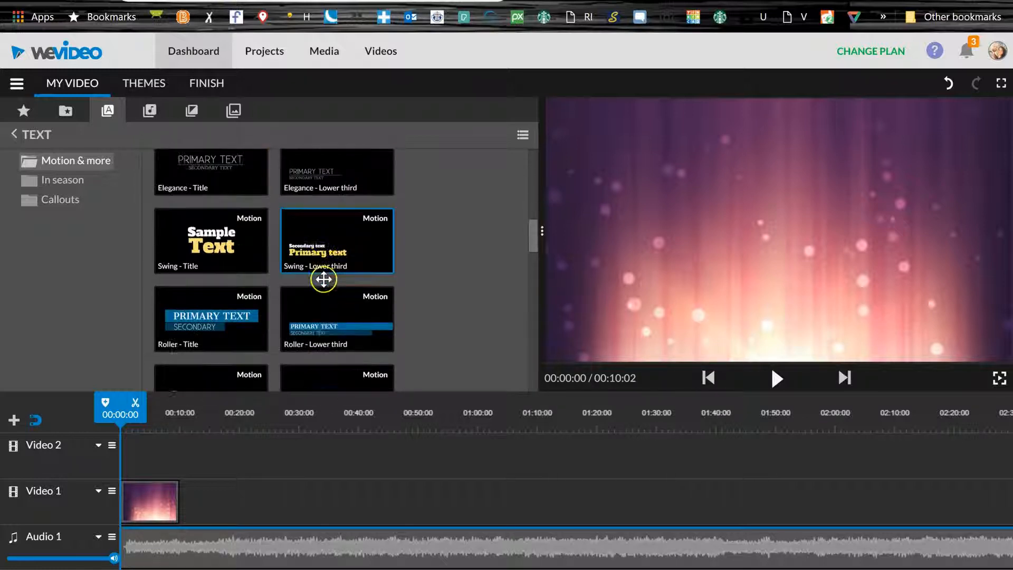
pyautogui.click(257, 258)
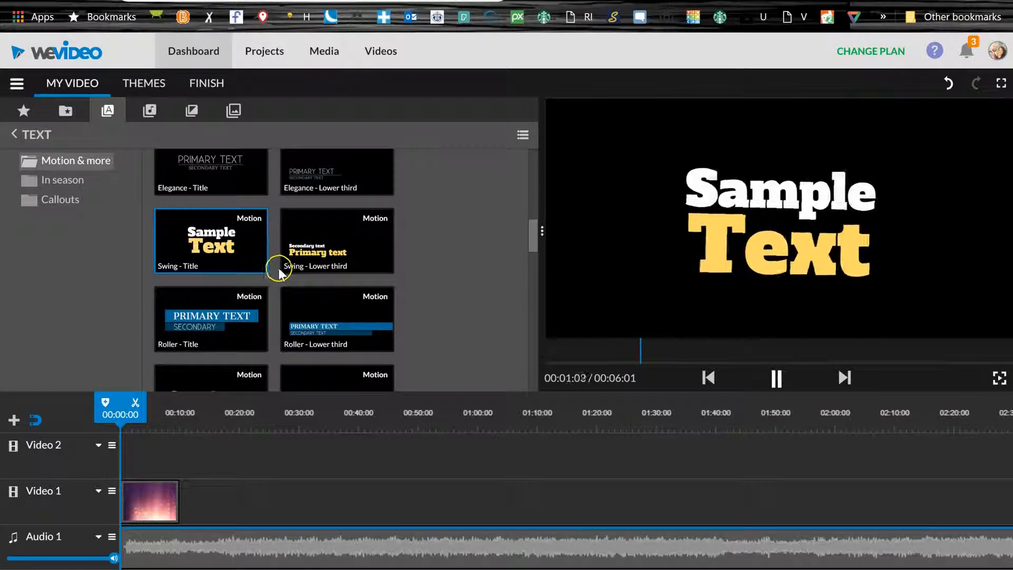
pyautogui.moveTo(208, 264); pyautogui.dragTo(138, 468)
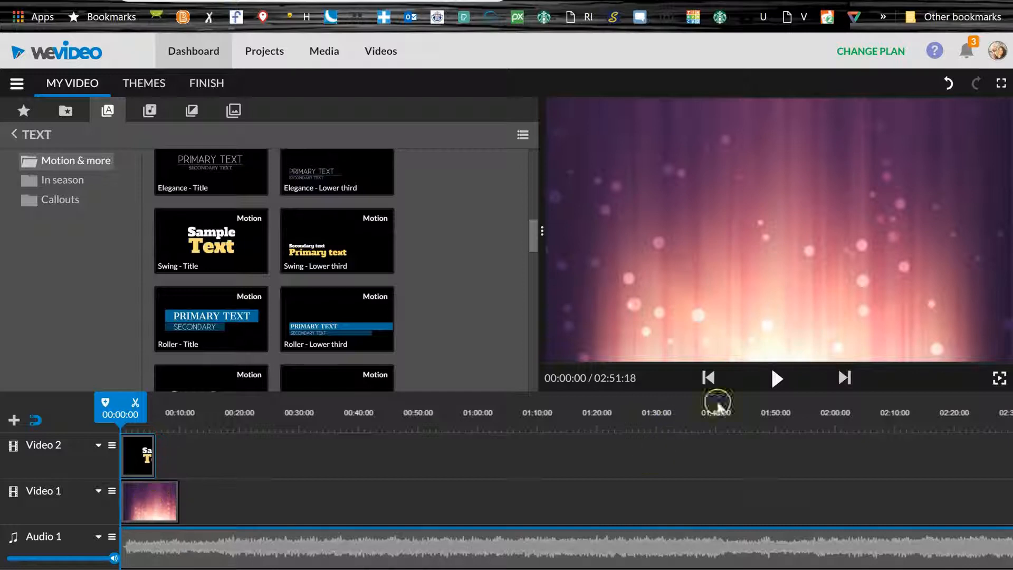
pyautogui.click(774, 380)
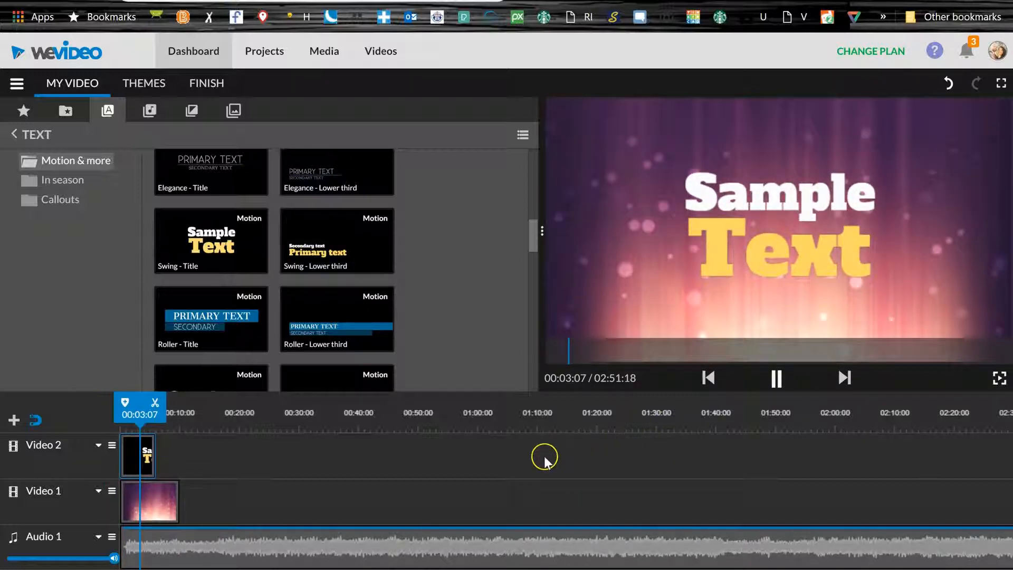
# - Edit the Swing title clip so its two lines read "My Awesome" and "Video"
pyautogui.click(137, 452)
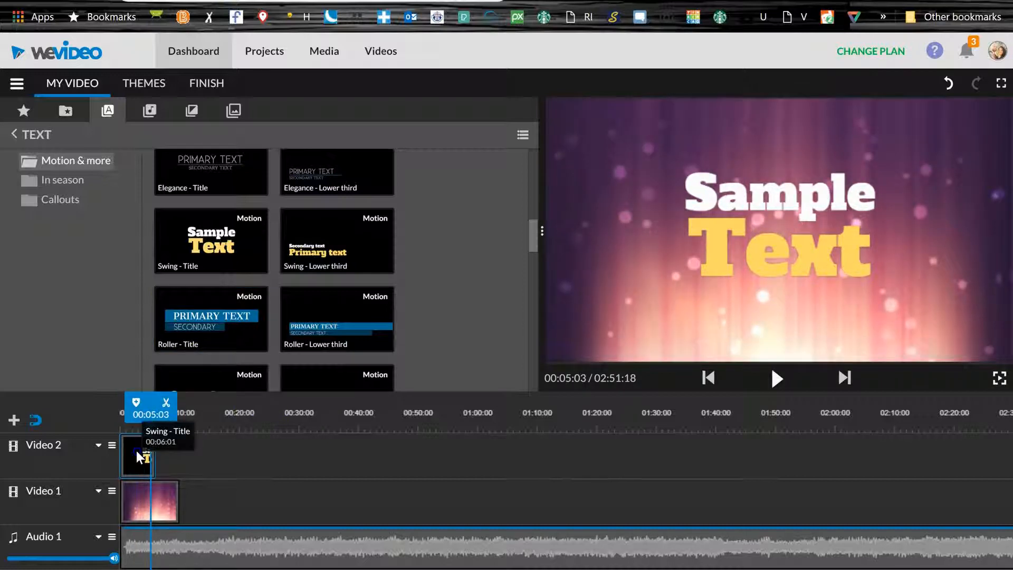
pyautogui.click(127, 427)
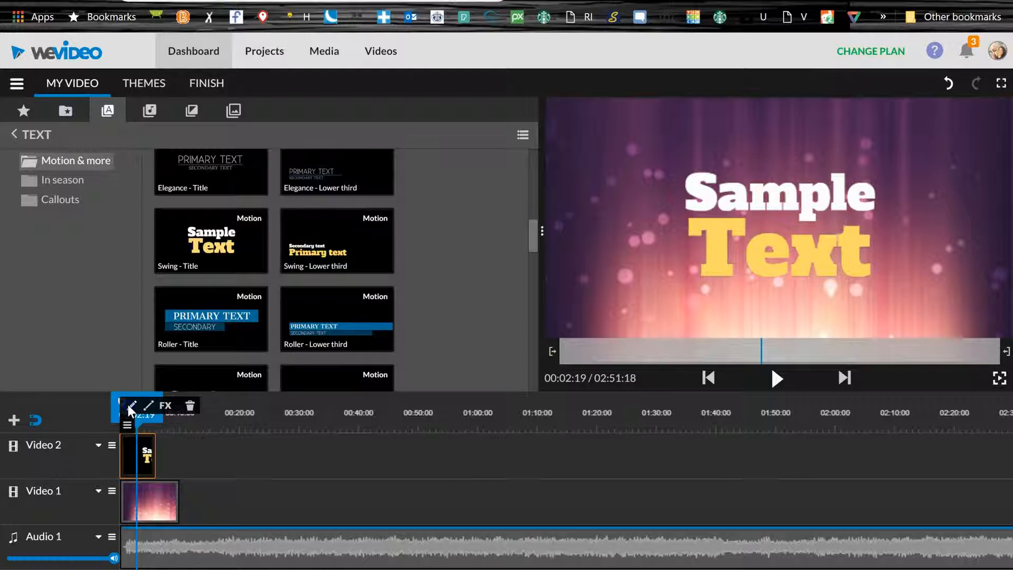
pyautogui.click(132, 407)
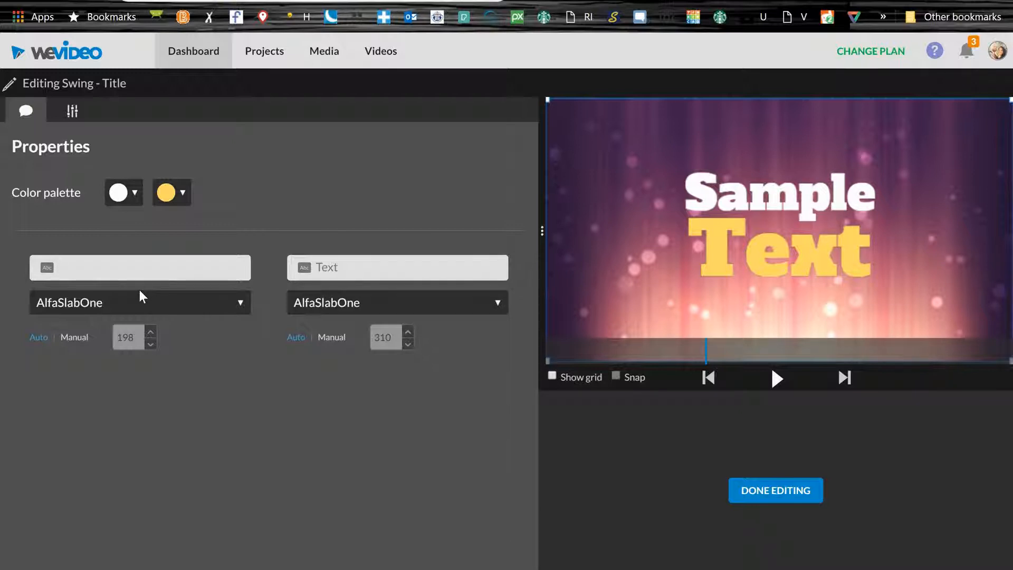
pyautogui.write('My A')
pyautogui.write('wesome')
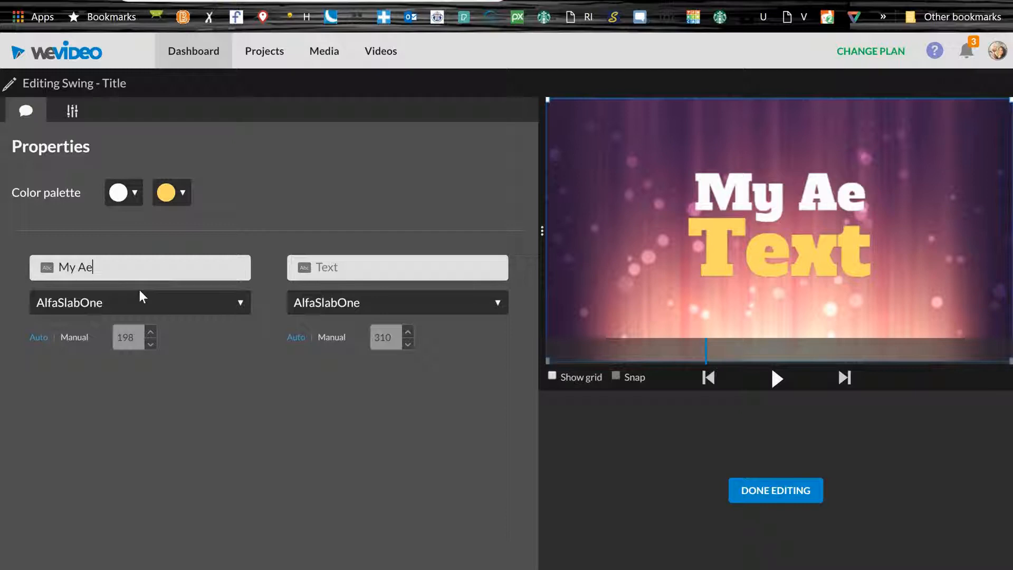
pyautogui.press('Tab')
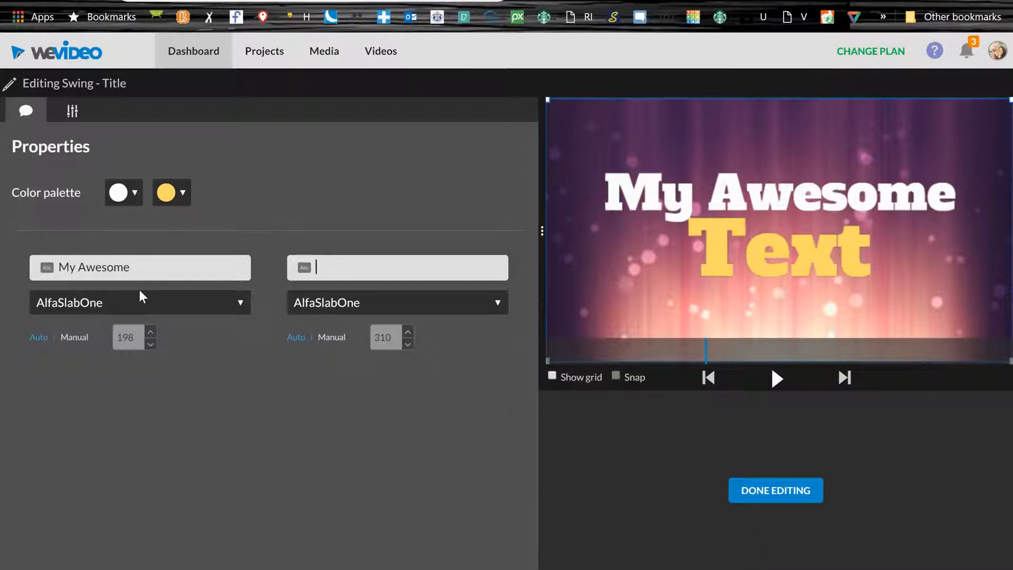
pyautogui.write('Video')
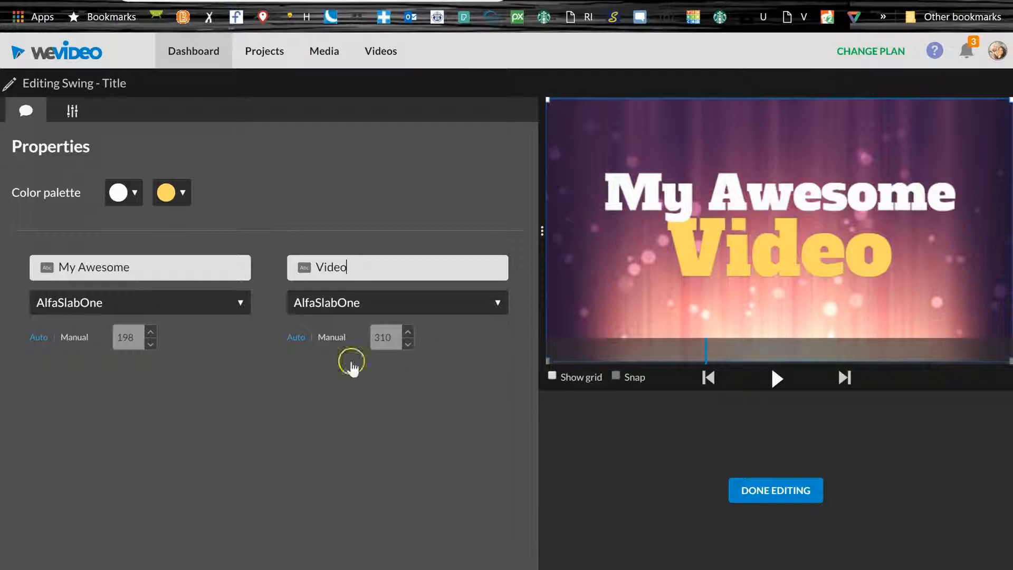
# - Set the "My Awesome" line's font to 2Dumb and the "Video" line's manual size to 300, and finish editing the title
pyautogui.click(218, 311)
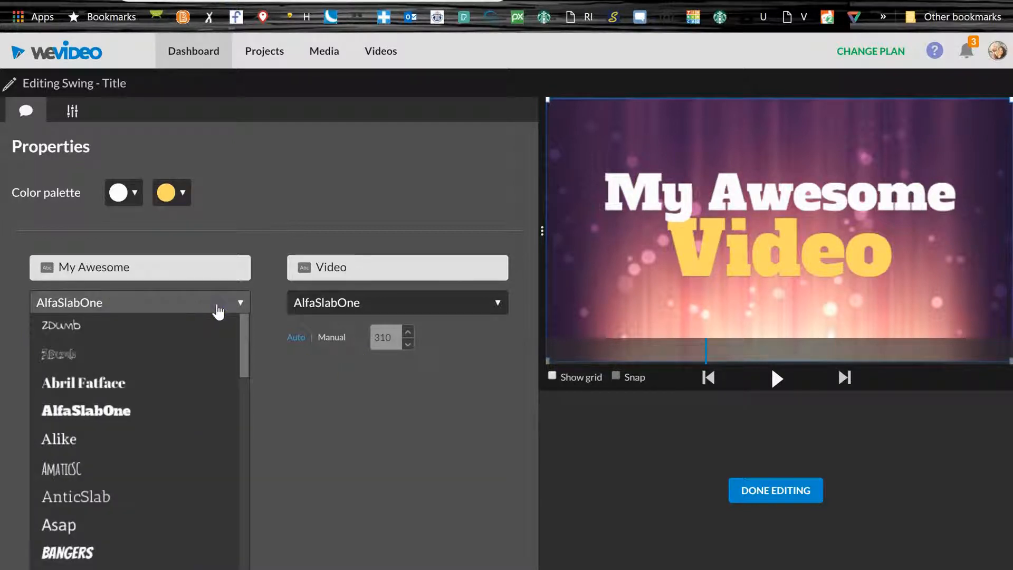
pyautogui.click(124, 329)
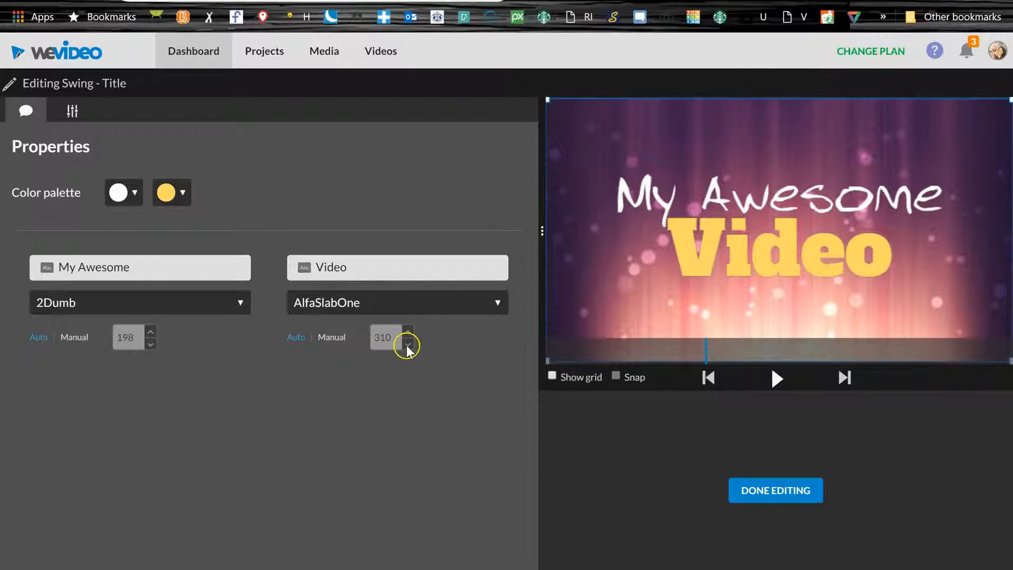
pyautogui.click(332, 340)
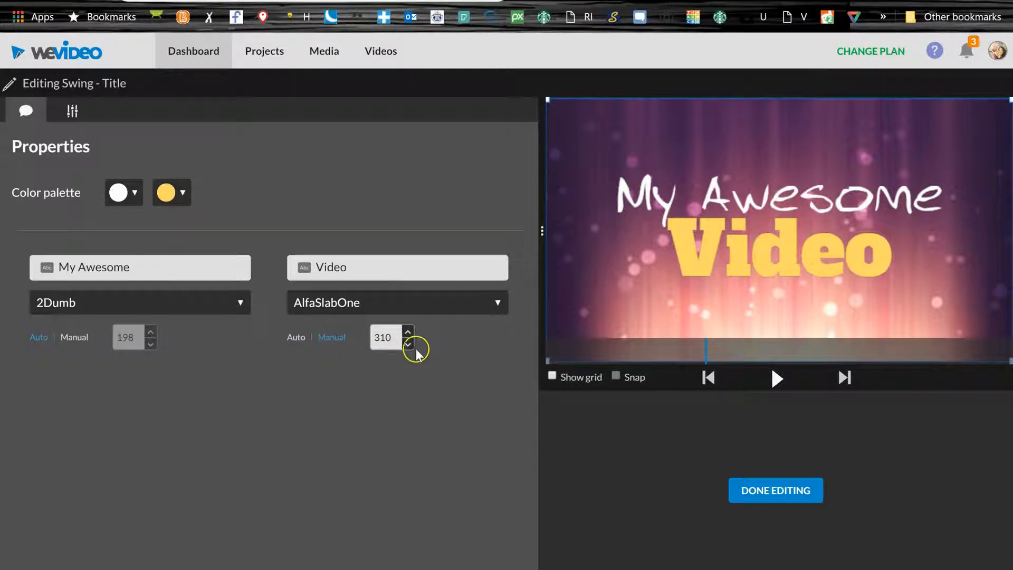
pyautogui.click(407, 345)
pyautogui.click(407, 345)
pyautogui.click(407, 345)
pyautogui.click(668, 438)
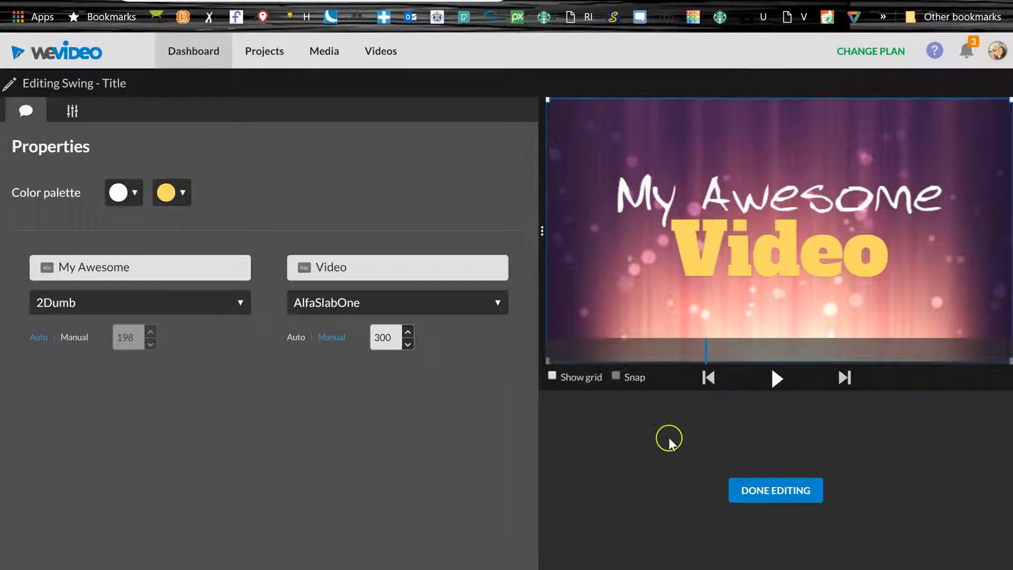
pyautogui.click(798, 499)
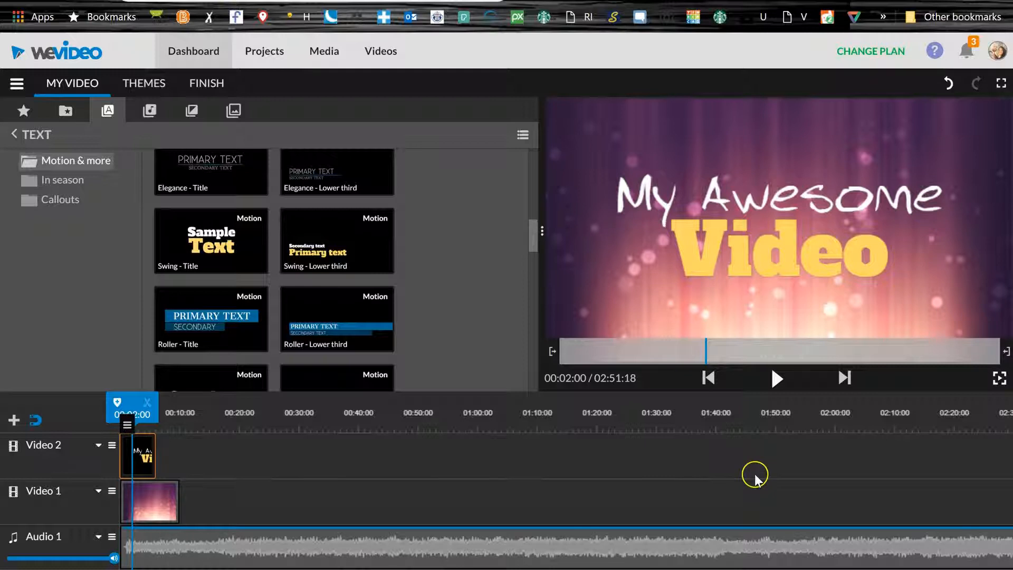
# - Play the edited title over the background from the start of the timeline to review it
pyautogui.click(773, 380)
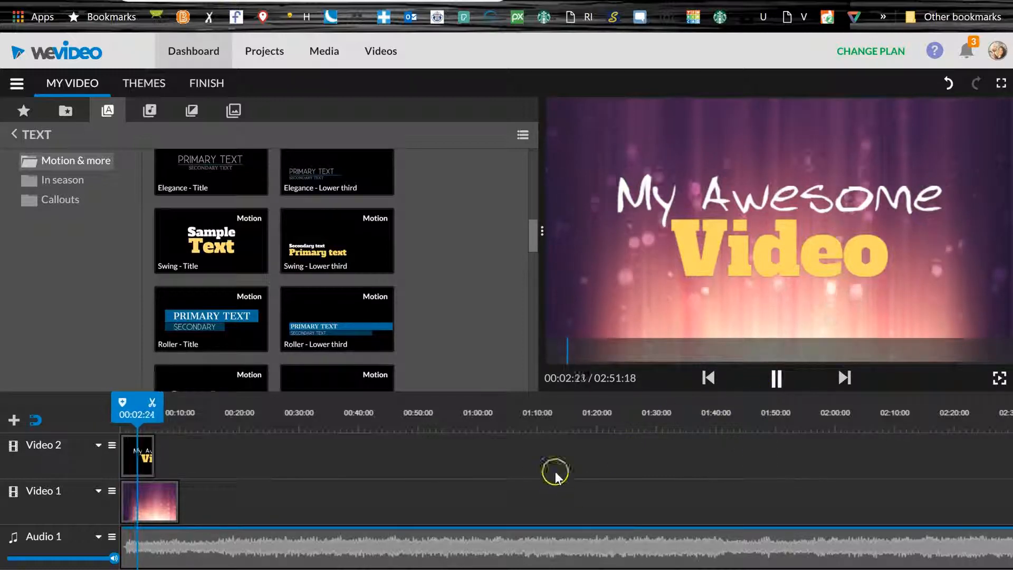
pyautogui.click(710, 381)
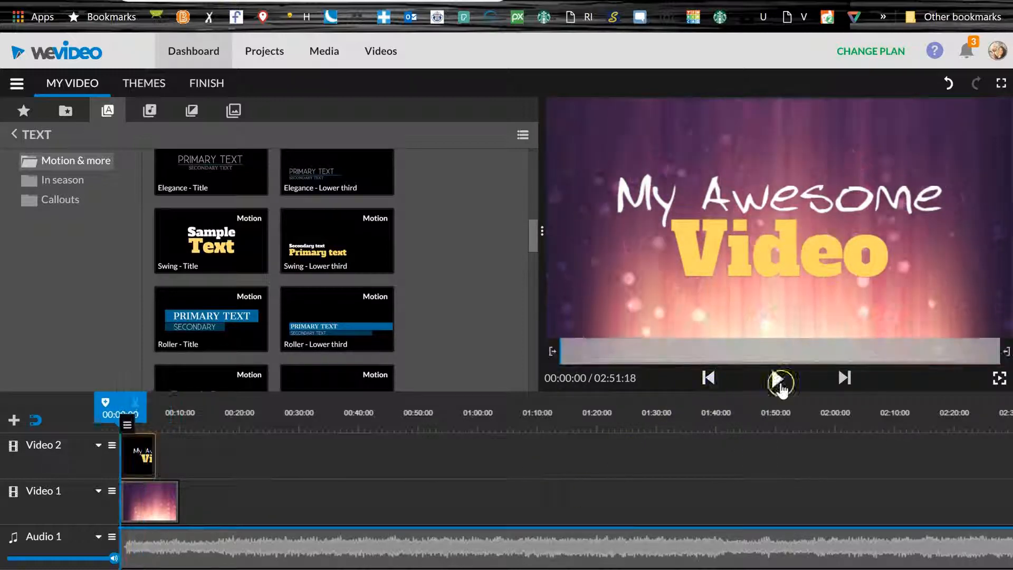
pyautogui.click(777, 386)
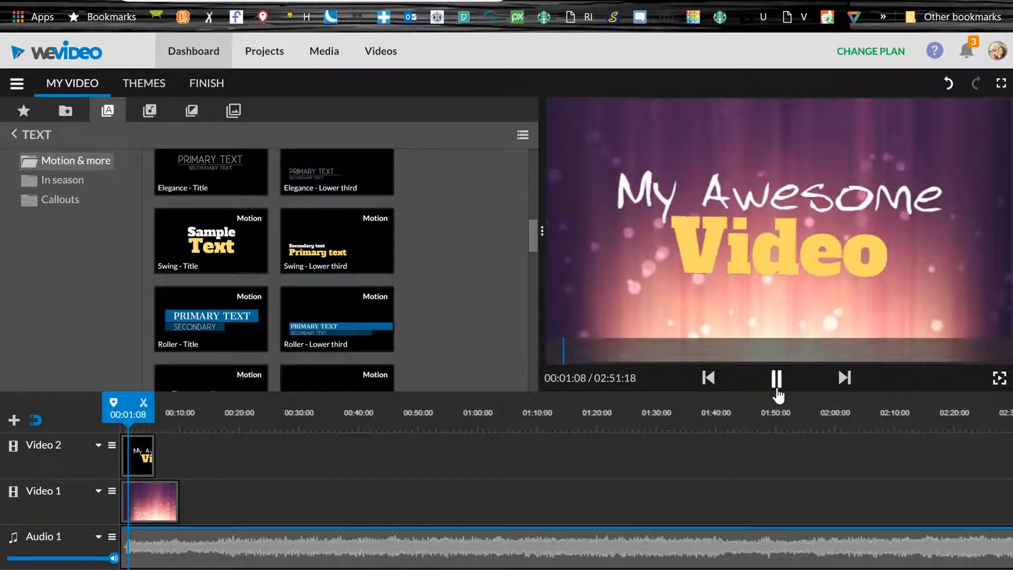
pyautogui.click(778, 385)
pyautogui.click(778, 384)
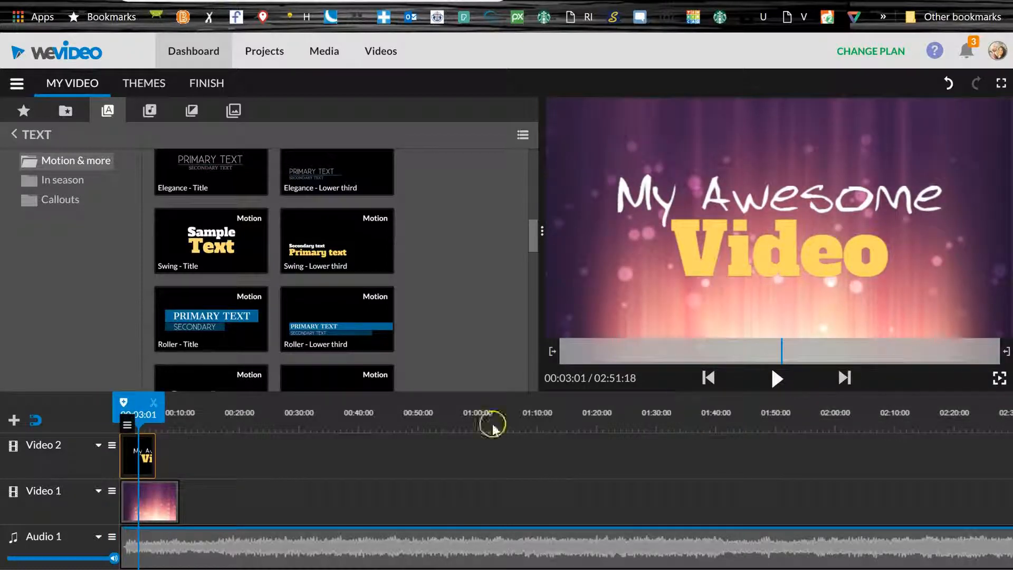
# - Turn on the video fade in and out for the background clip on the Video 1 track
pyautogui.click(120, 504)
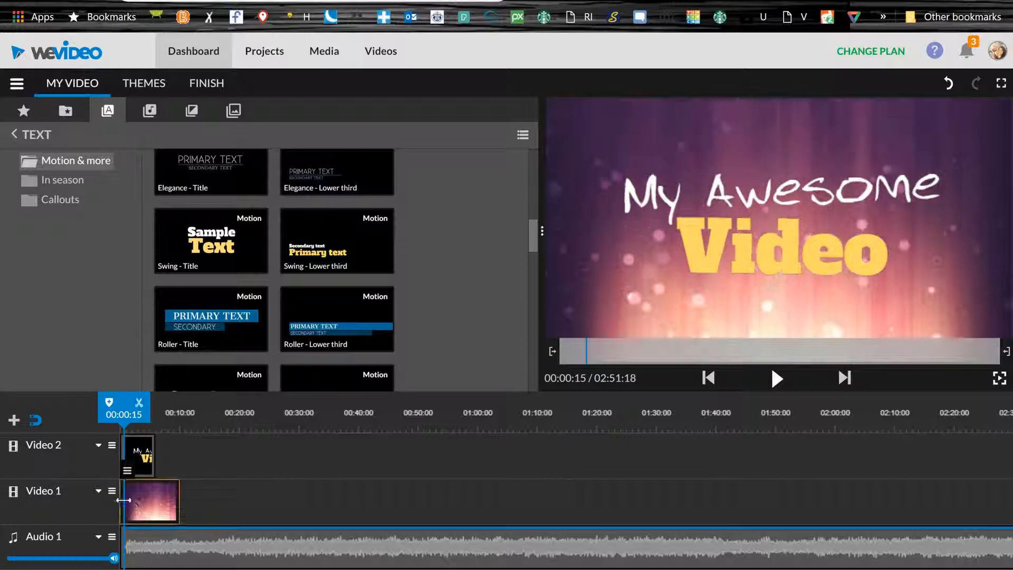
pyautogui.click(128, 468)
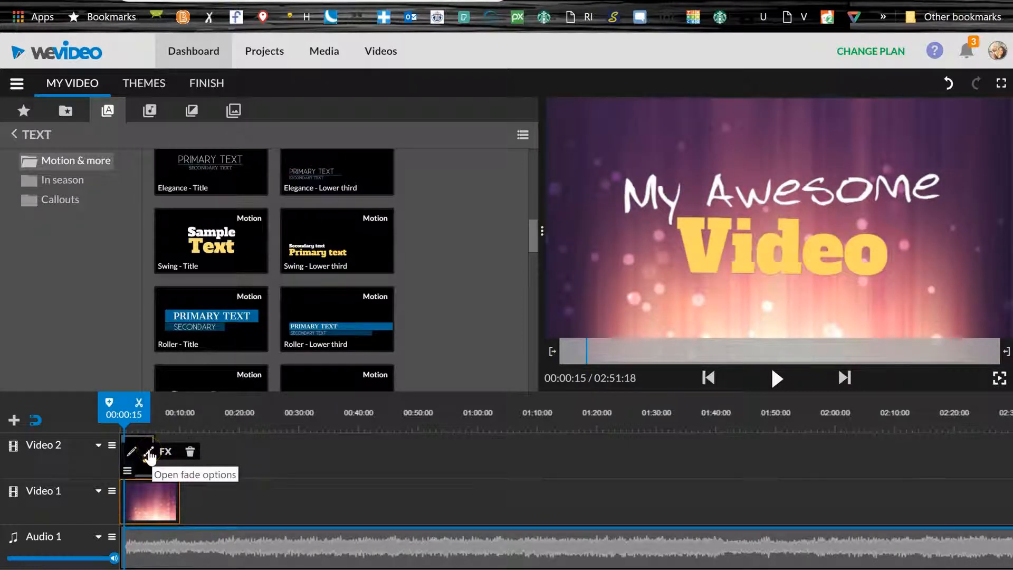
pyautogui.click(150, 452)
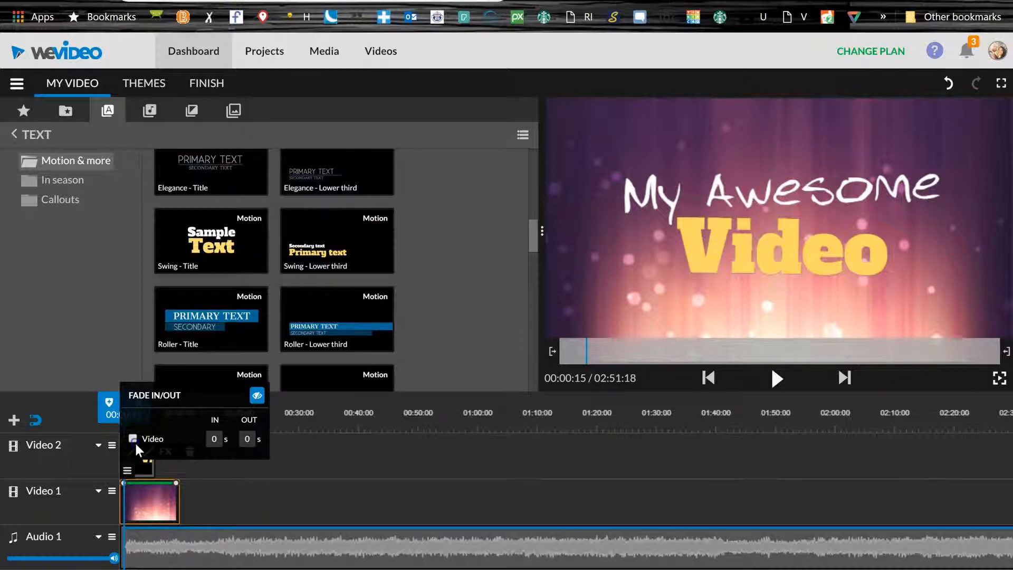
pyautogui.click(244, 496)
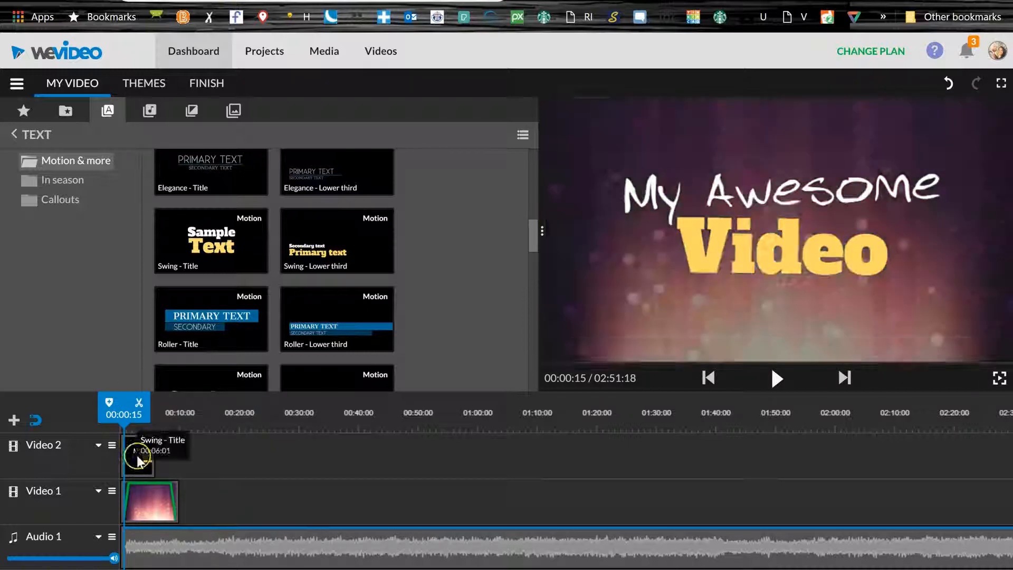
# - Turn on the video fade for the Swing title clip on Video 2 and move the clip to start at about 00:01:19
pyautogui.click(136, 454)
pyautogui.click(130, 435)
pyautogui.click(143, 409)
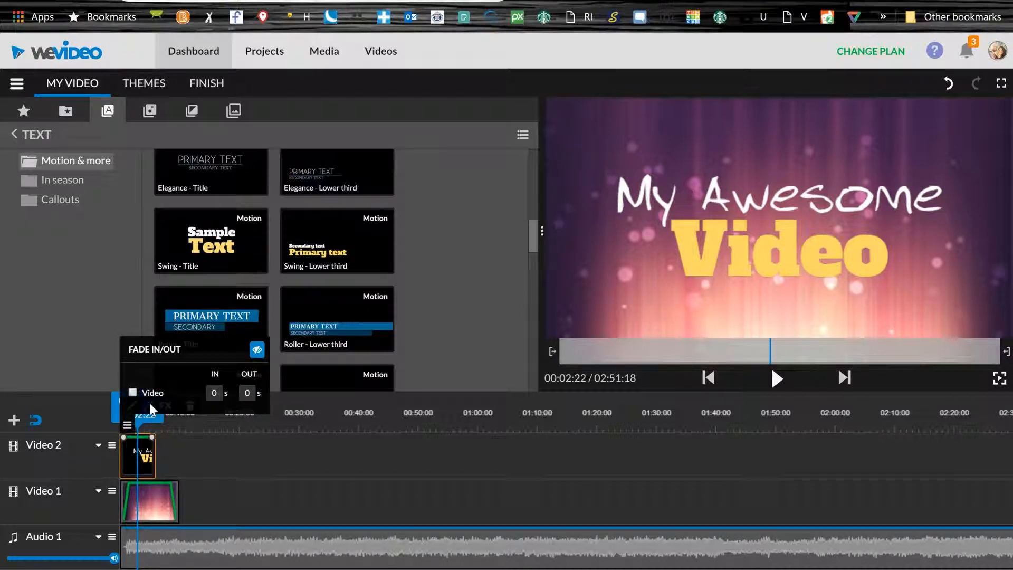
pyautogui.click(265, 499)
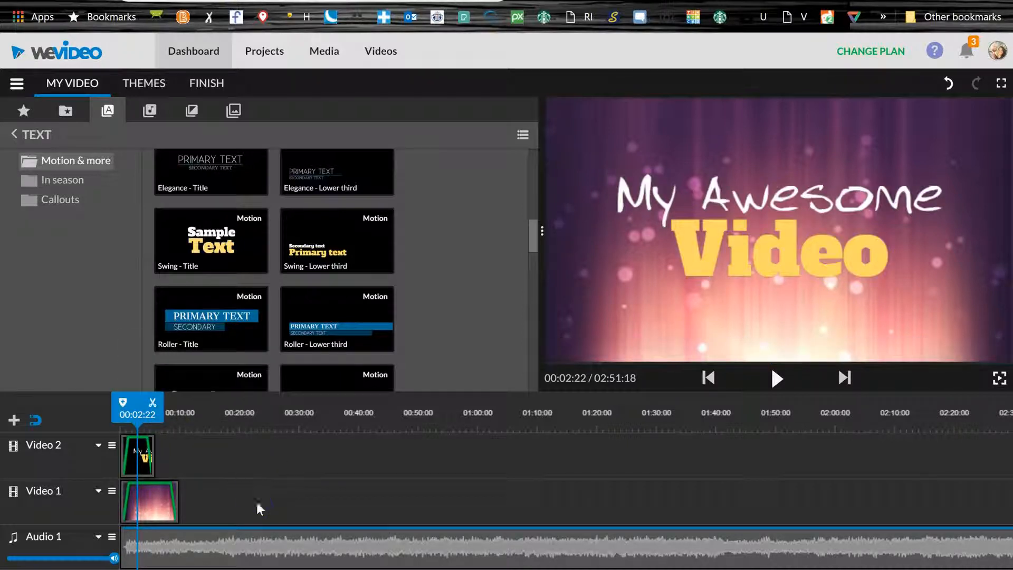
pyautogui.moveTo(146, 457)
pyautogui.mouseDown()
pyautogui.moveTo(138, 452)
pyautogui.moveTo(151, 454)
pyautogui.mouseUp()
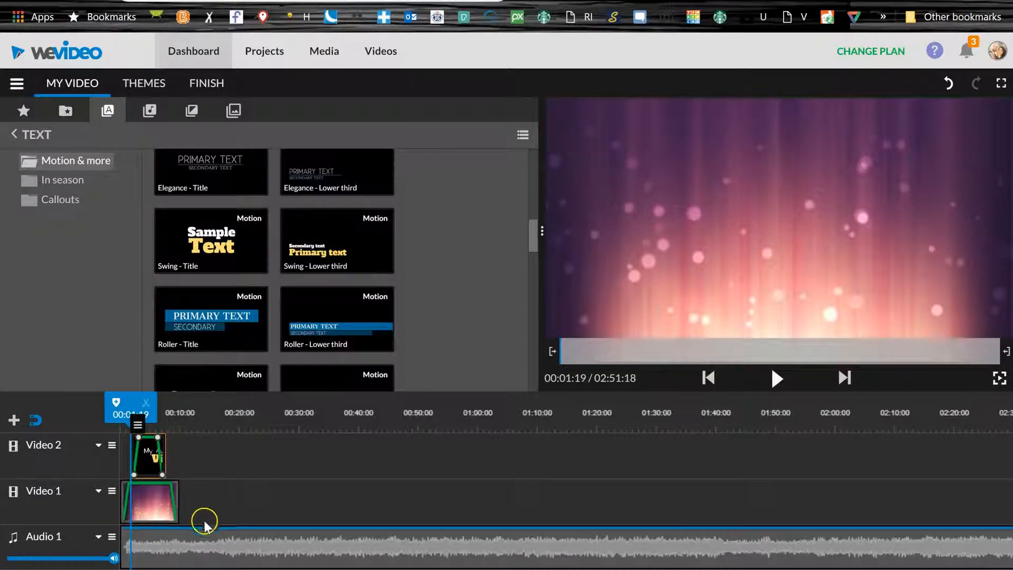
# - Split the music on Audio 1 at 00:12:02 and delete the part after the cut
pyautogui.click(167, 546)
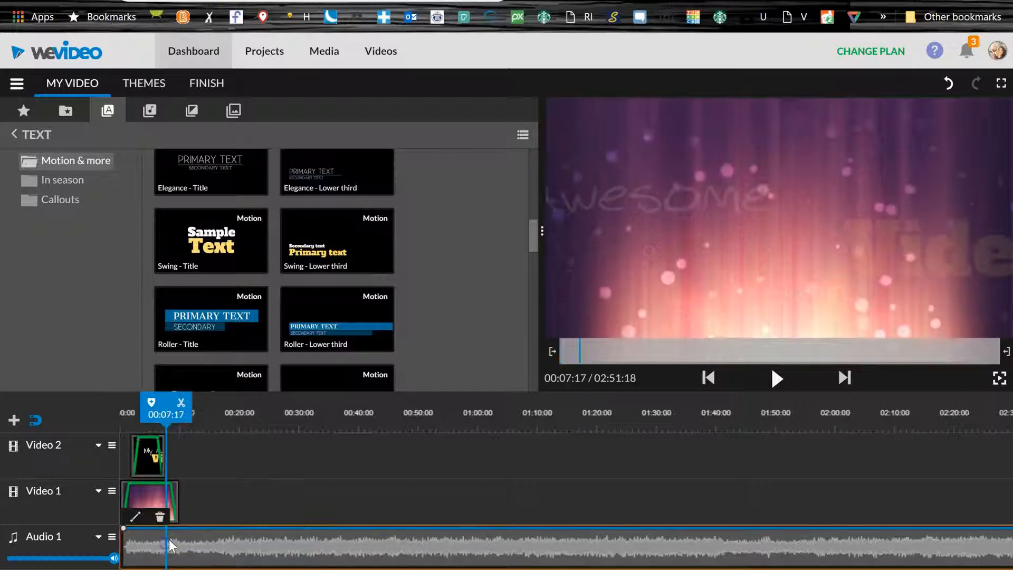
pyautogui.moveTo(166, 406); pyautogui.dragTo(194, 408)
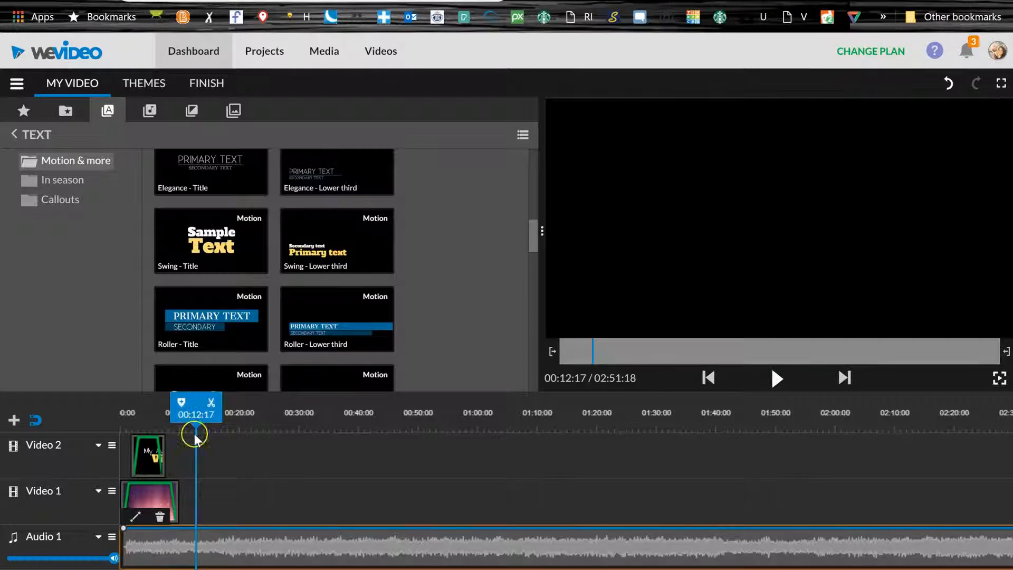
pyautogui.moveTo(194, 402); pyautogui.dragTo(190, 401)
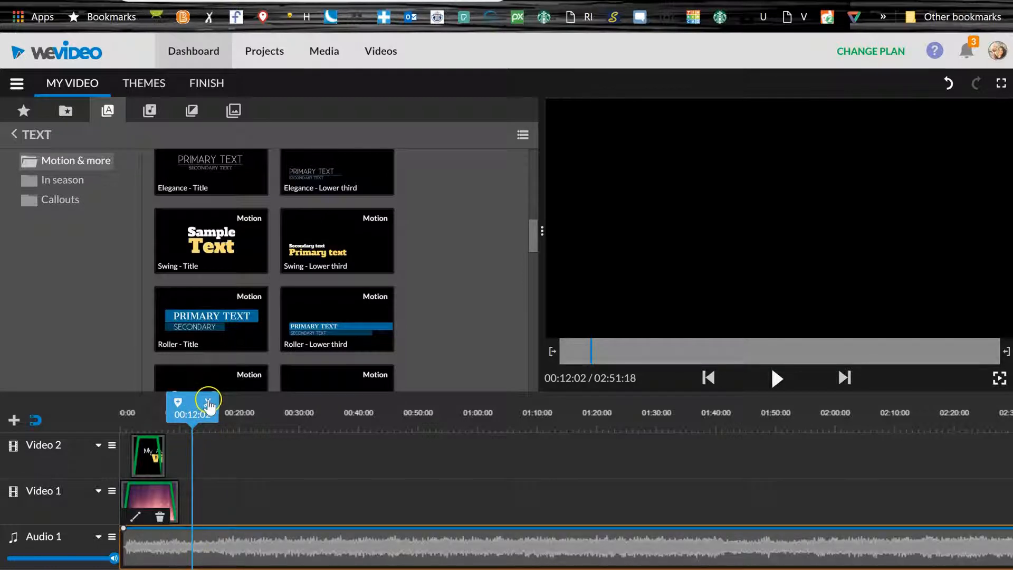
pyautogui.click(208, 404)
pyautogui.click(235, 548)
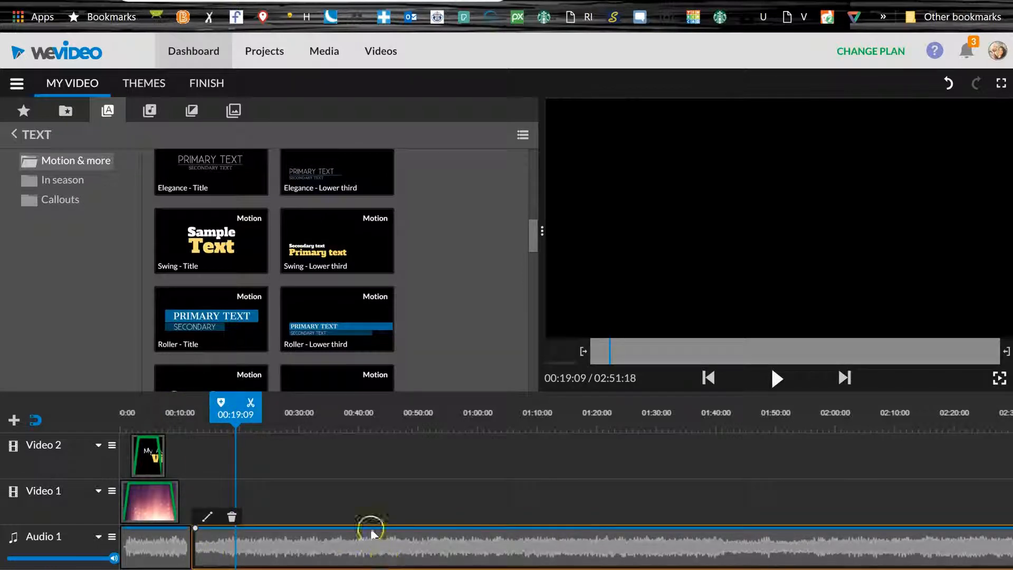
pyautogui.click(232, 516)
# - Turn on the audio fade for the shortened music clip and set its fade-in to 0 s
pyautogui.click(166, 549)
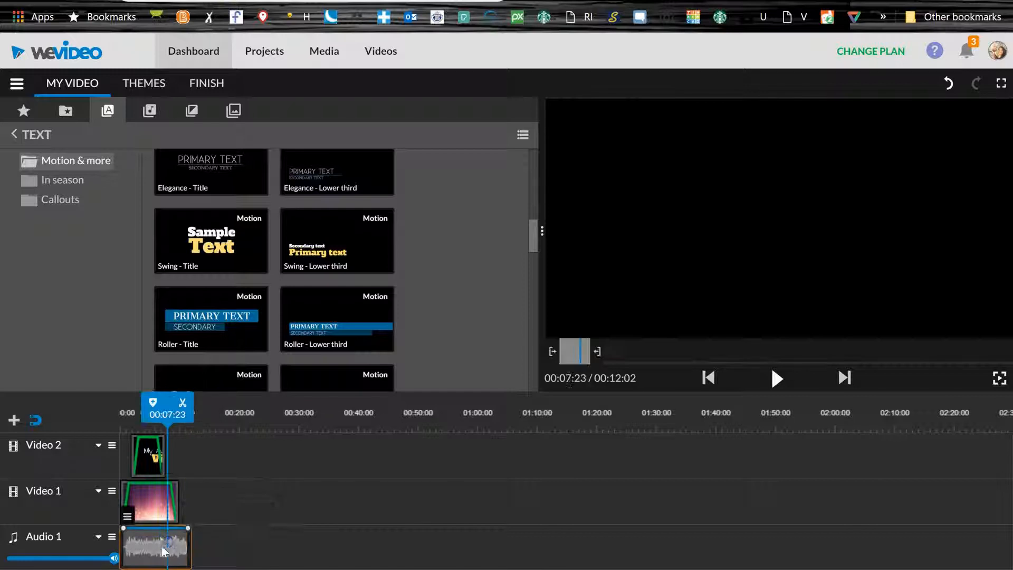
pyautogui.click(127, 516)
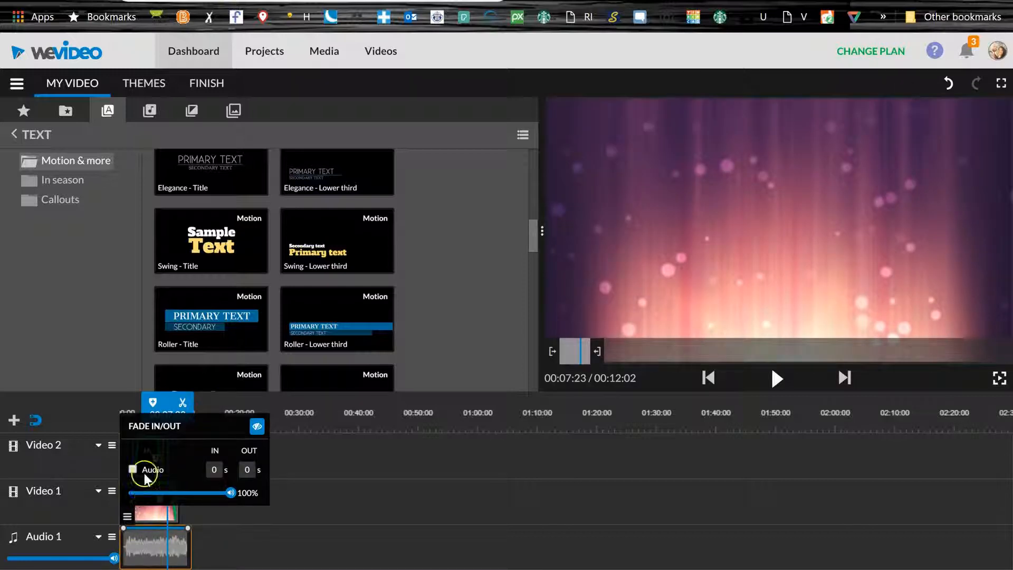
pyautogui.click(133, 469)
pyautogui.doubleClick(215, 470)
pyautogui.write('0')
pyautogui.press('Tab')
pyautogui.click(304, 537)
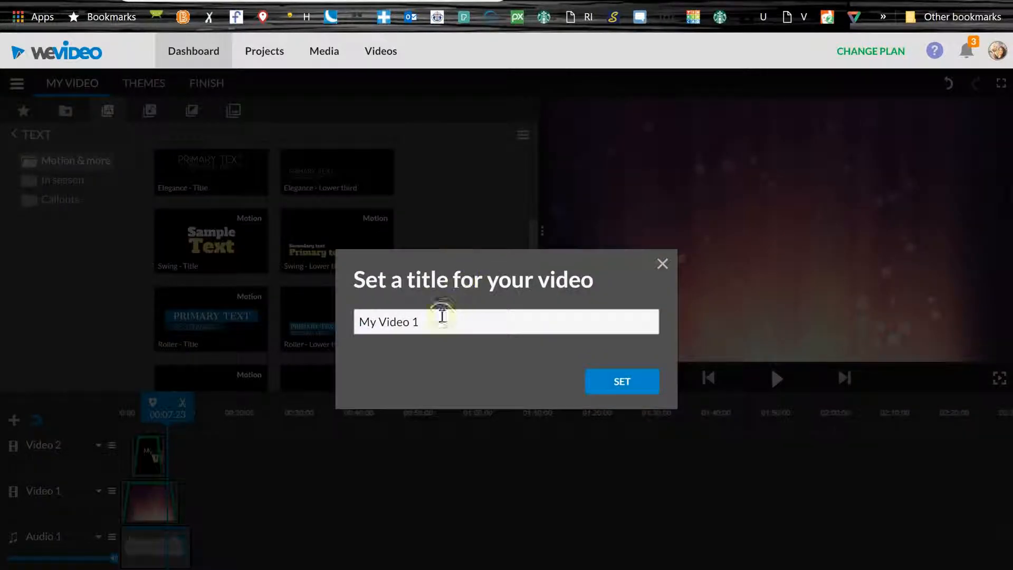
# - Title the video "How to Make an Entrance" and publish it in 1080p Full HD quality
pyautogui.click(435, 319)
pyautogui.tripleClick(435, 319)
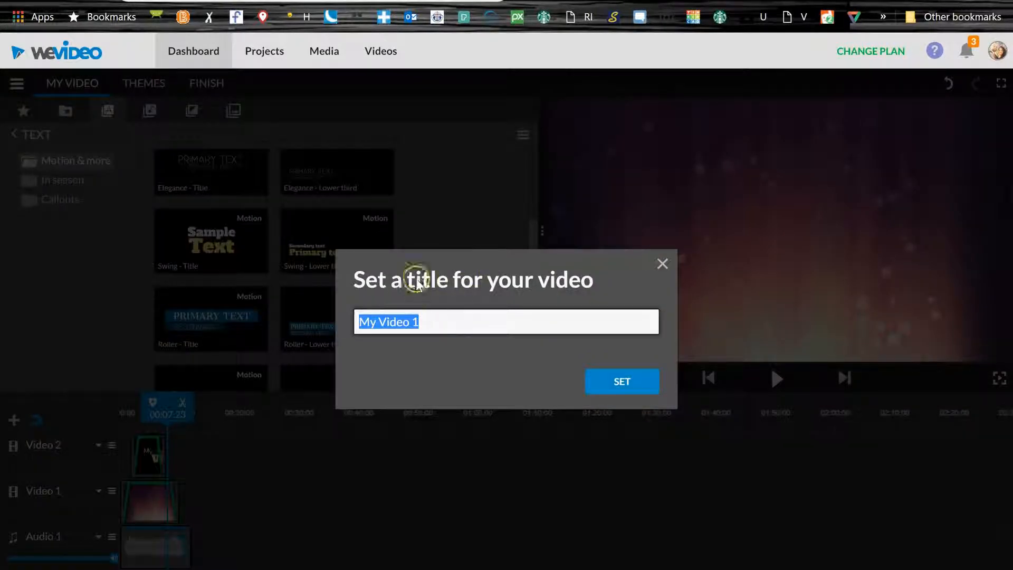
pyautogui.write('How to Make an Entrance')
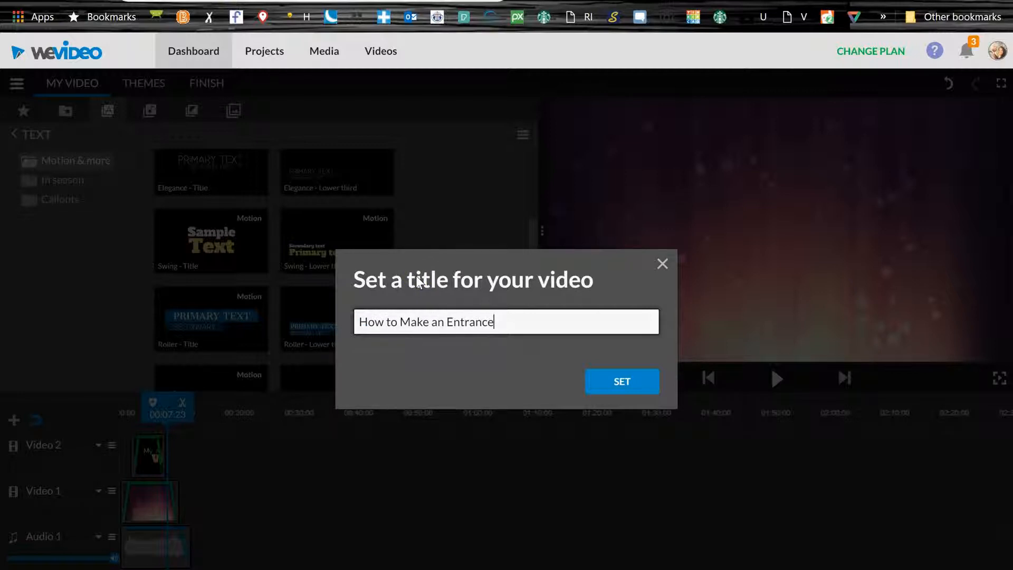
pyautogui.click(605, 384)
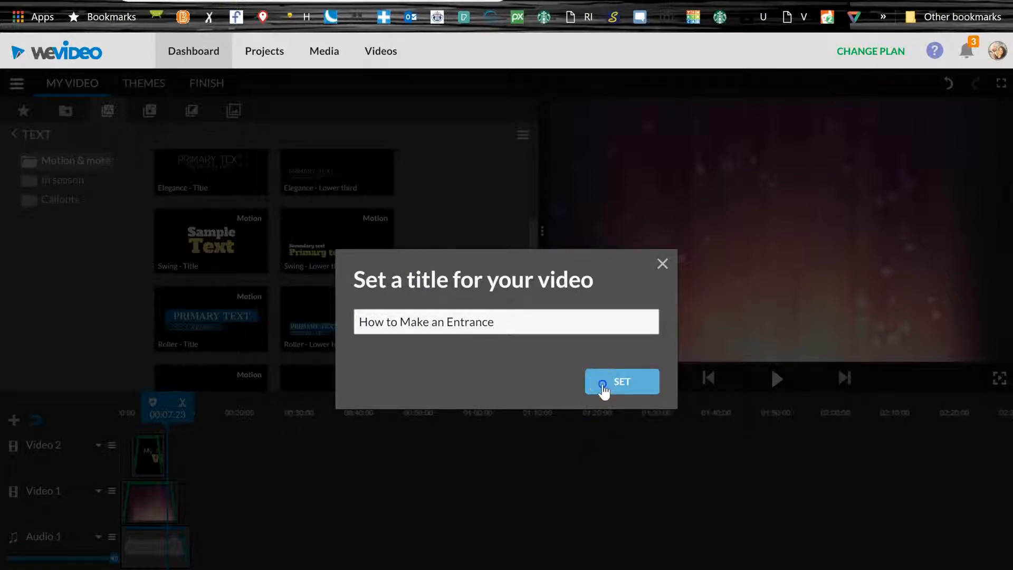
pyautogui.click(740, 272)
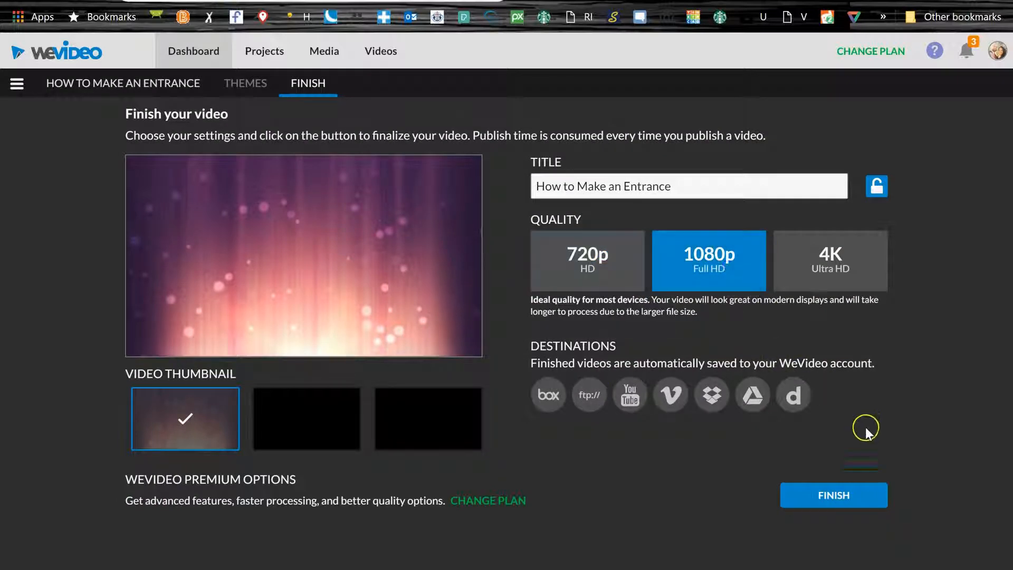
pyautogui.click(840, 501)
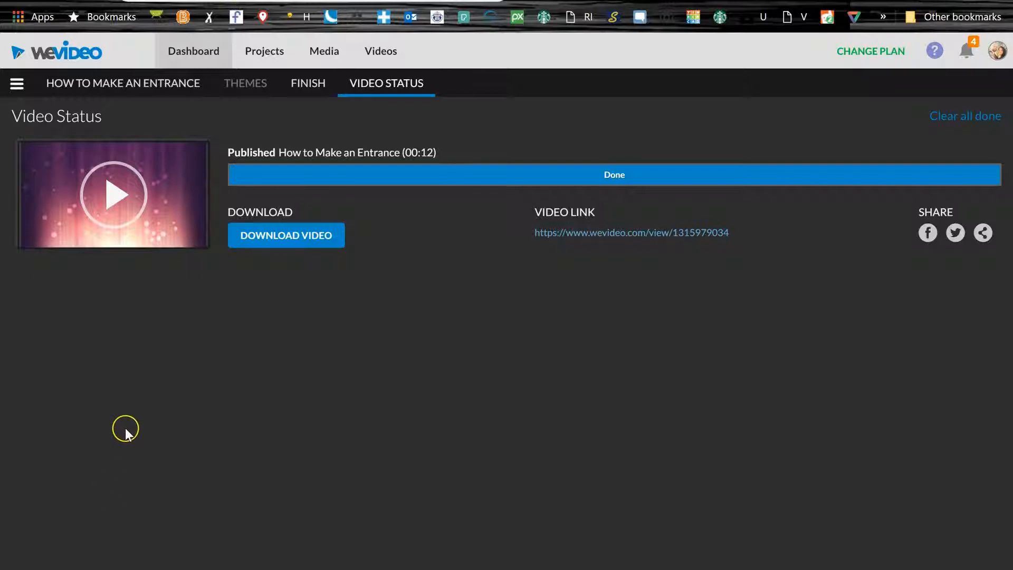
# - Start downloading the published video and choose the Tutorials folder inside Videos on the SDXC (D:) drive as the save location
pyautogui.click(278, 239)
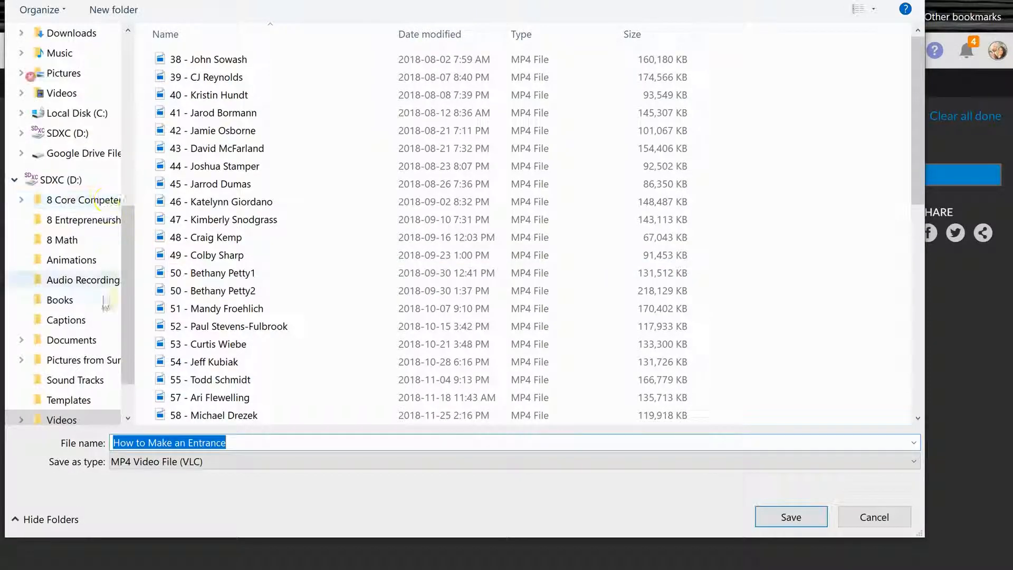
pyautogui.scroll(-1, 84, 351)
pyautogui.scroll(2, 87, 354)
pyautogui.click(77, 153)
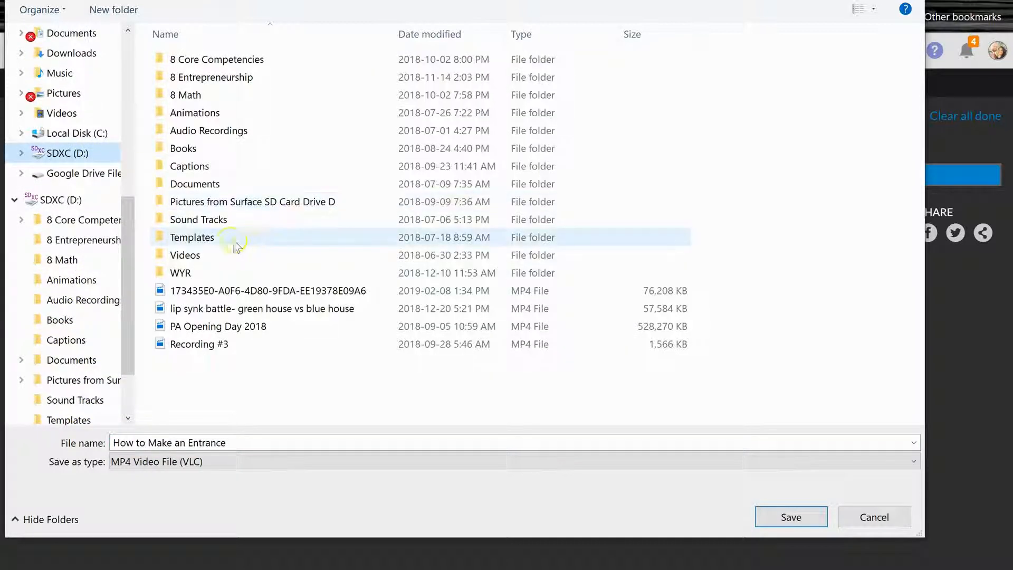
pyautogui.doubleClick(218, 256)
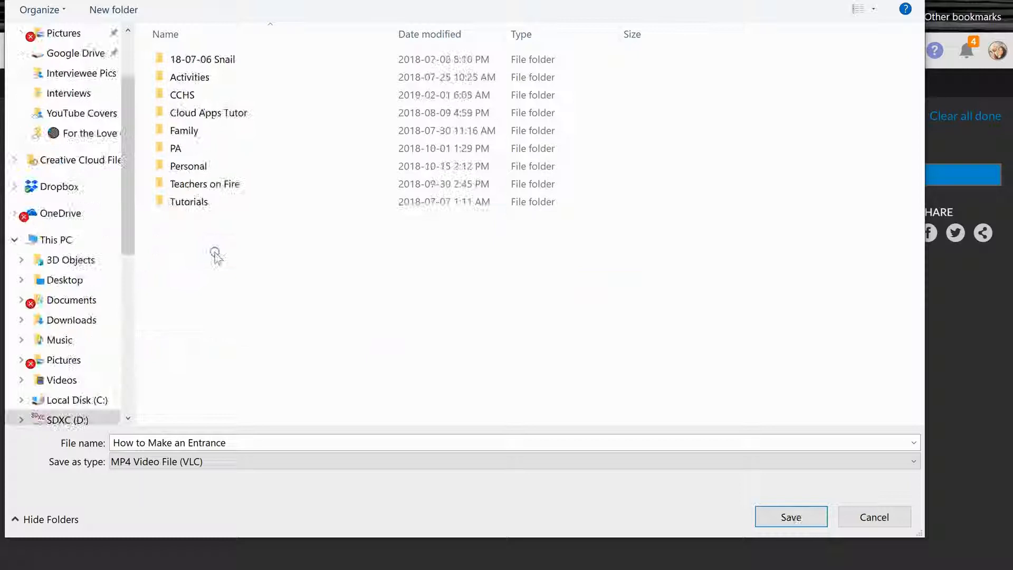
pyautogui.doubleClick(206, 203)
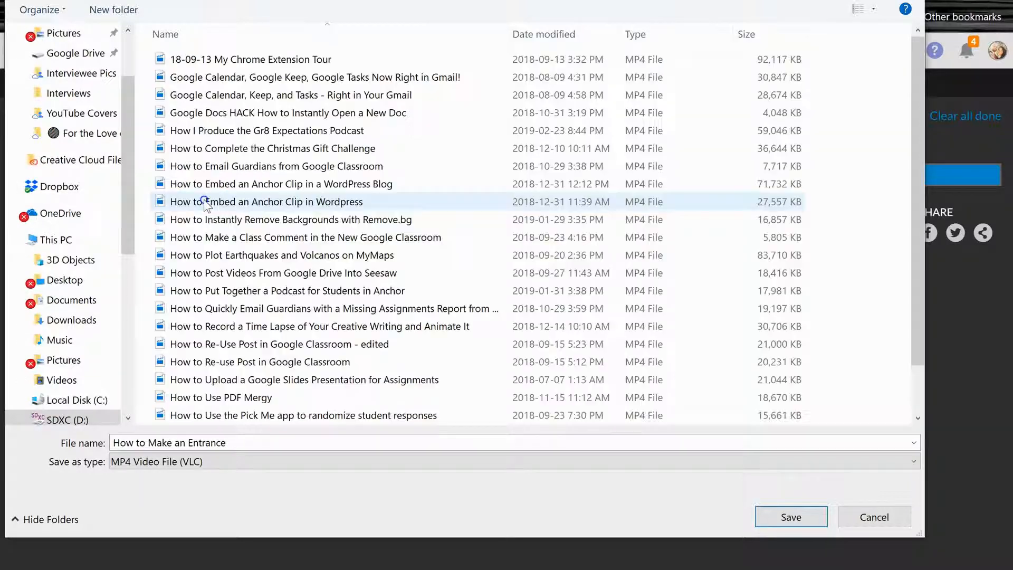
# - Extend the file name to "How to Make an Entrance on WeVideo" and save the MP4 file
pyautogui.click(254, 442)
pyautogui.click(277, 443)
pyautogui.write('on WeVideo')
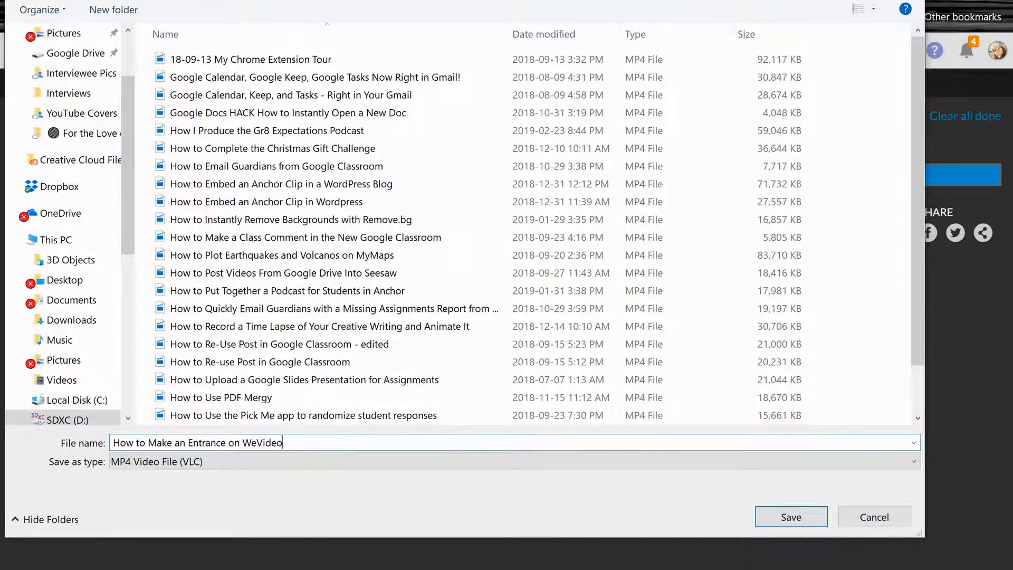
pyautogui.press('Return')
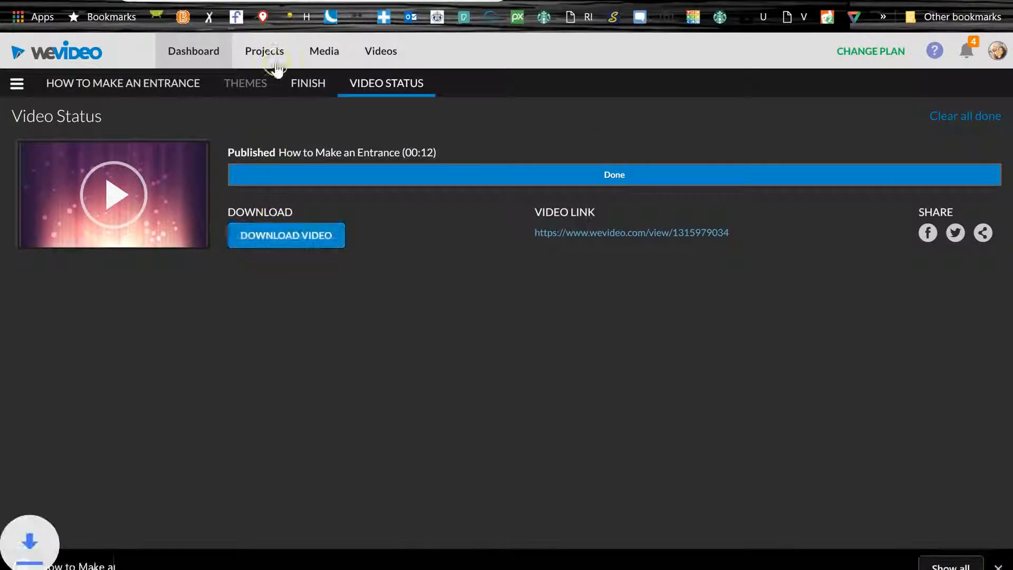